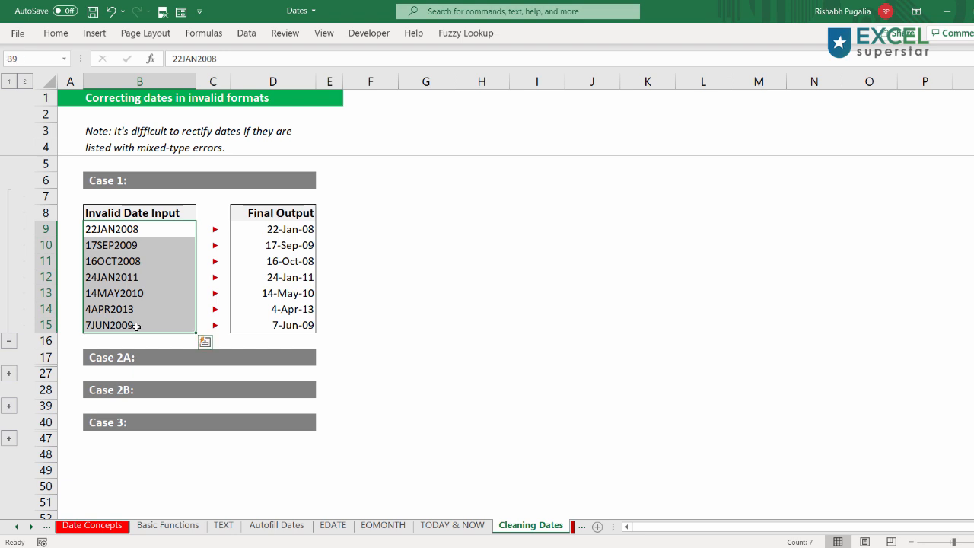
- Examine Case 1's invalid date inputs, their expected final output and the note on mixed-type errors
drag(257, 229, 265, 323)
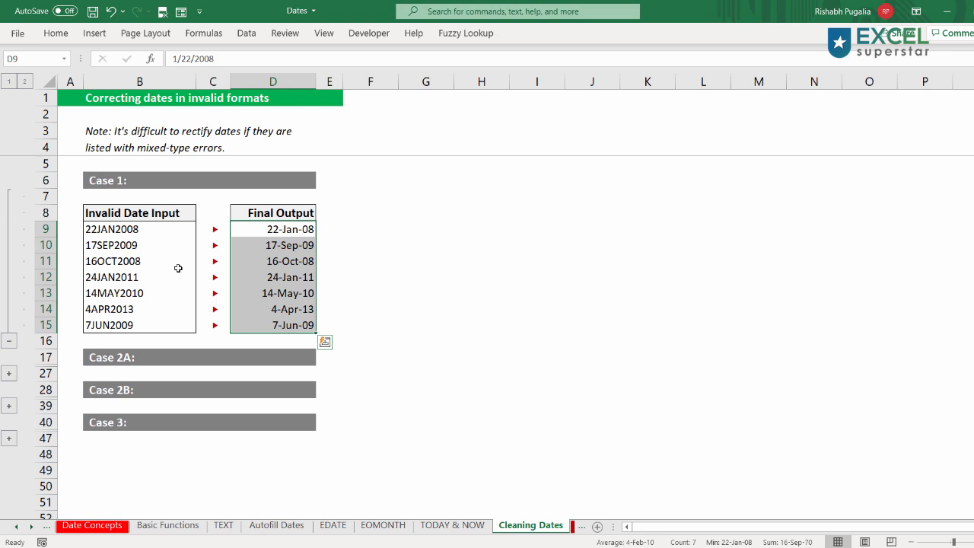
drag(144, 228, 138, 325)
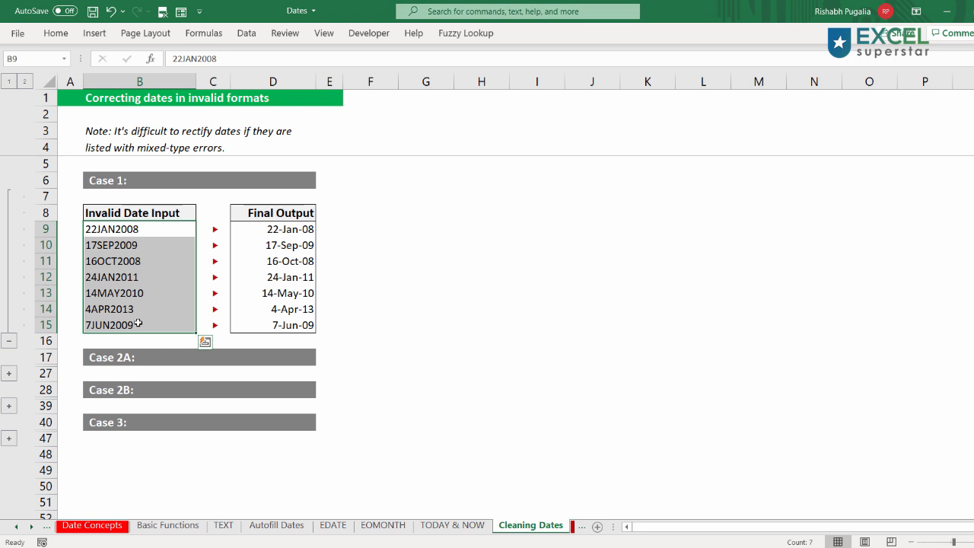
drag(134, 229, 136, 321)
drag(305, 228, 281, 317)
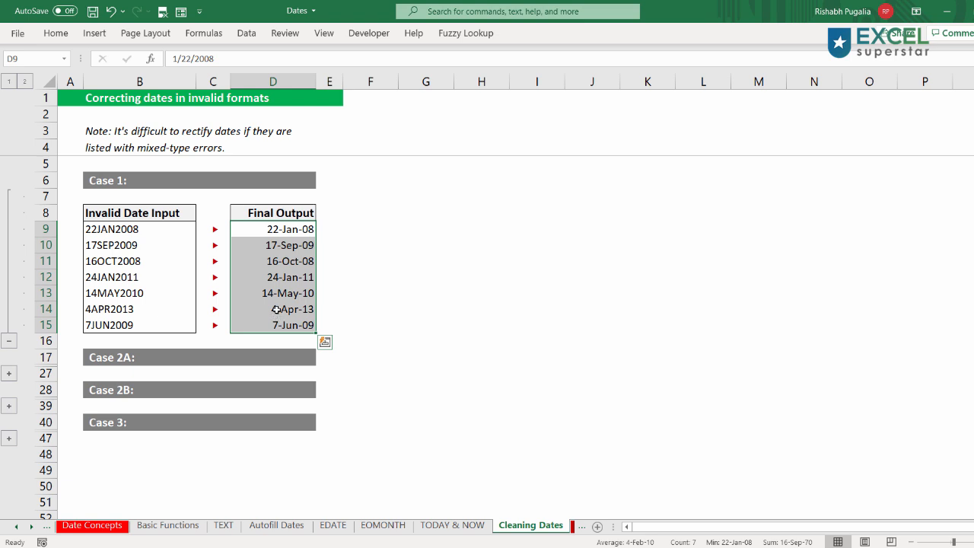
double_click(92, 130)
drag(98, 131, 223, 131)
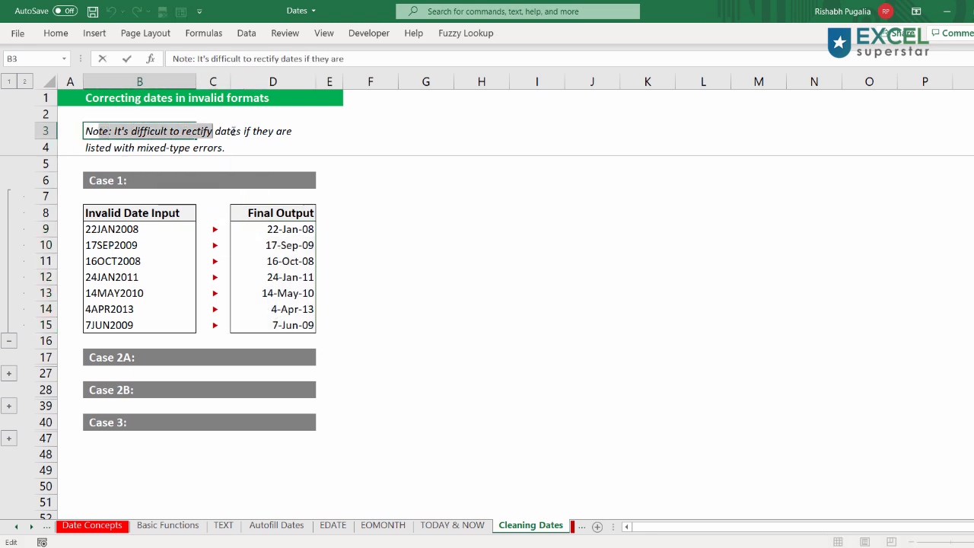
double_click(114, 147)
drag(99, 147, 233, 145)
click(144, 245)
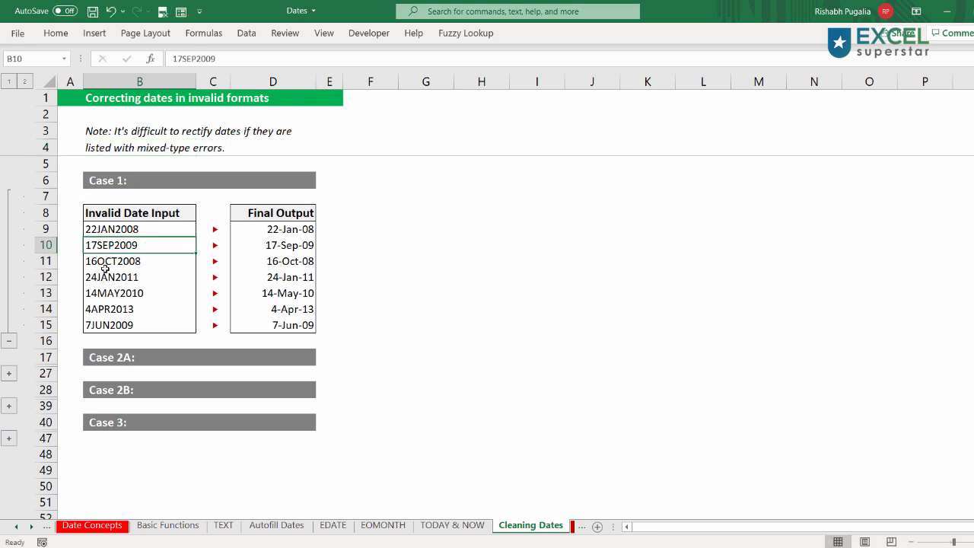
drag(114, 230, 114, 277)
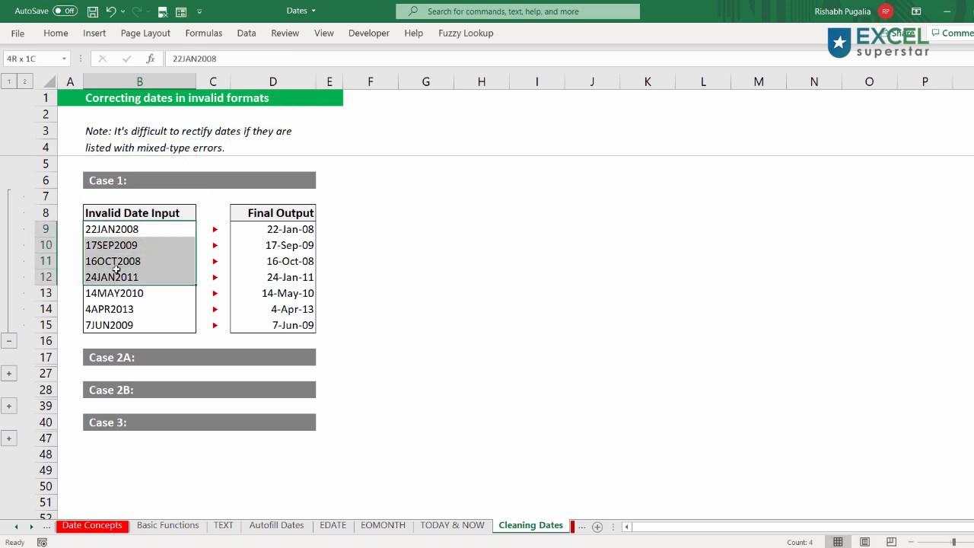
- Expand the Case 2A group to view its invalid dates and collapse it again
click(8, 373)
scroll(92, 407, down, 1)
drag(96, 389, 126, 417)
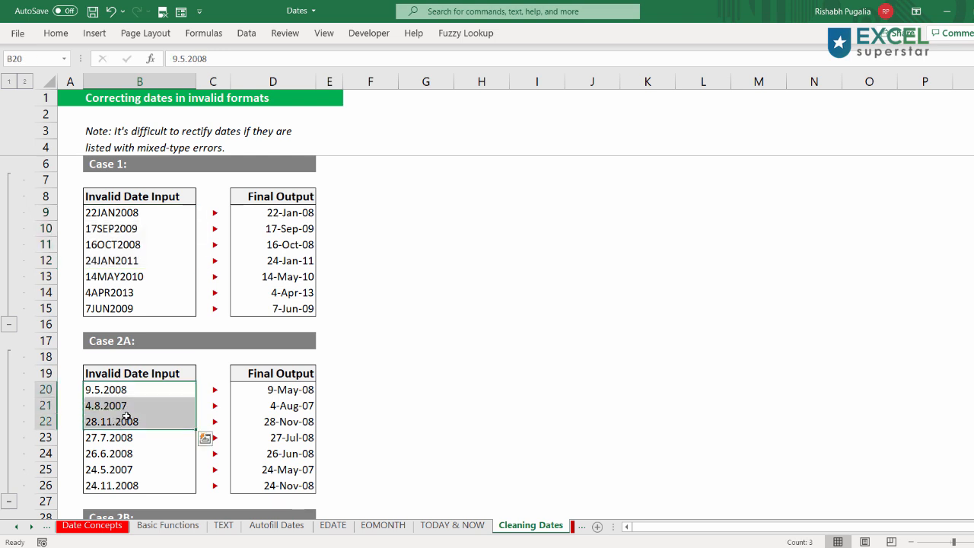
click(9, 500)
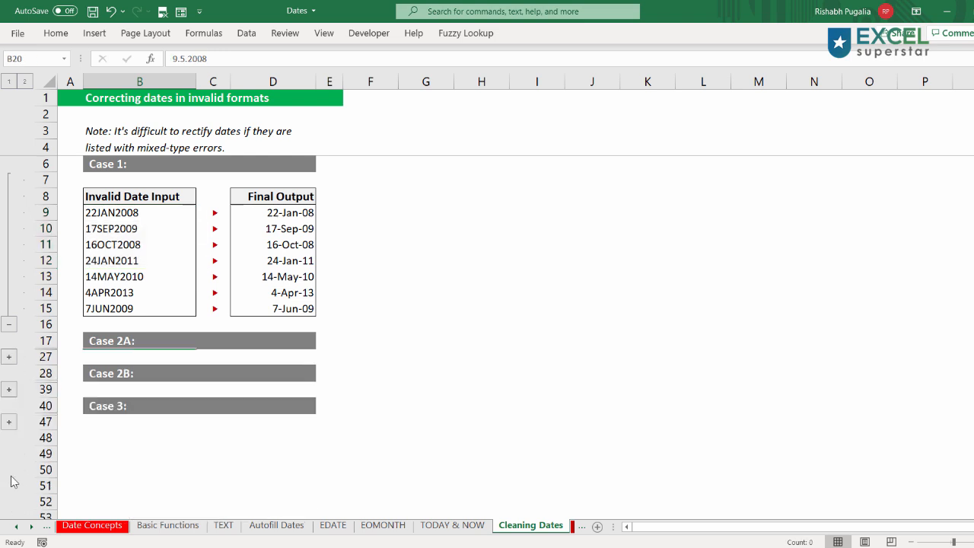
- Run Text to Columns on the Case 1 dates in B9:B15 as delimited data and set the column data format to Date
drag(125, 228, 119, 325)
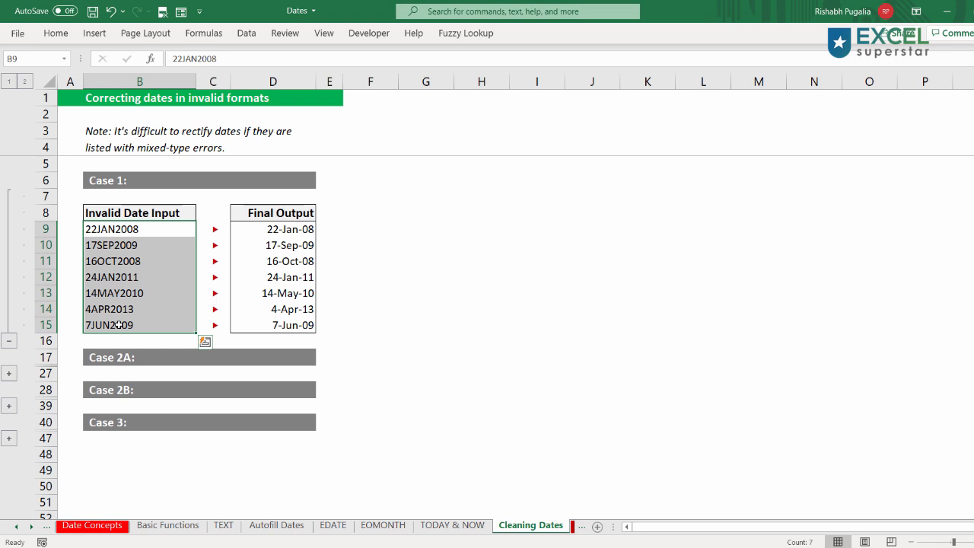
click(246, 32)
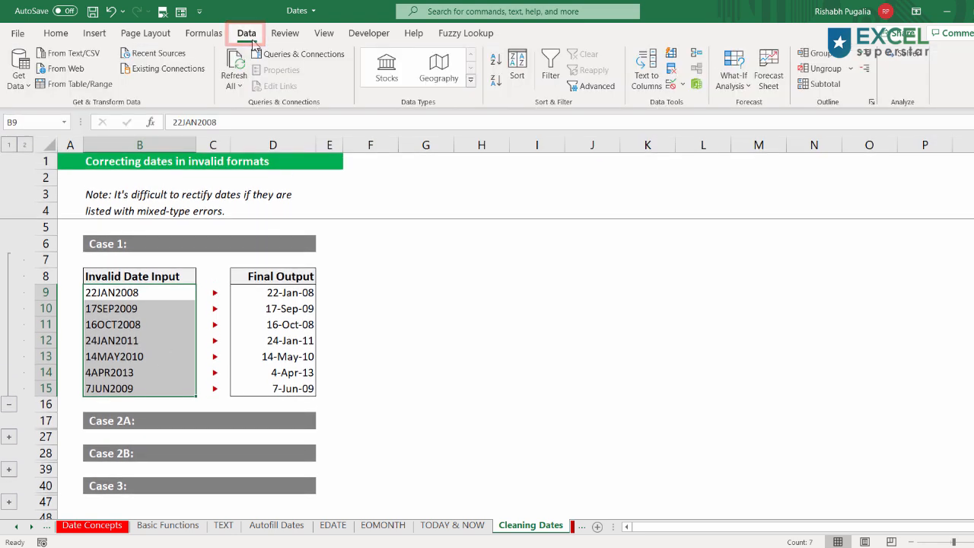
click(644, 79)
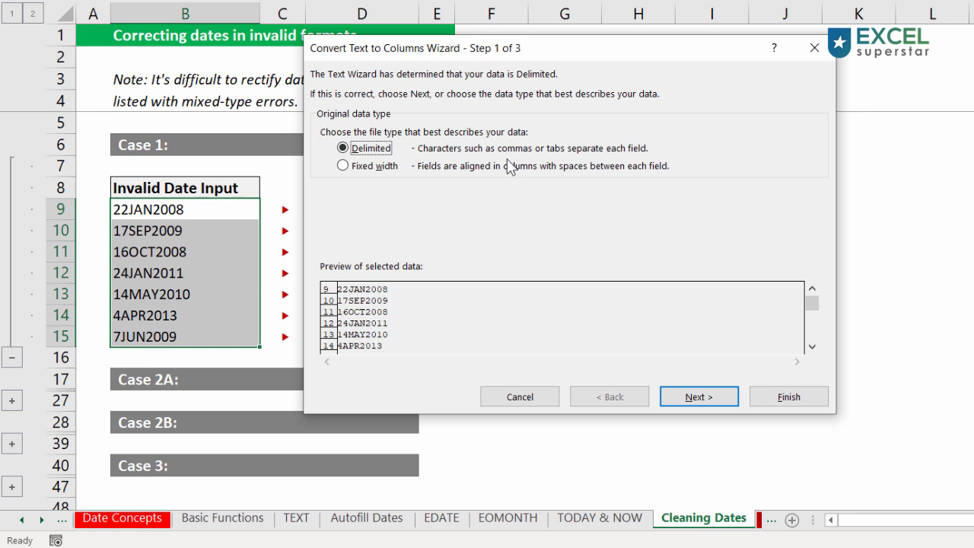
click(676, 398)
click(675, 398)
click(325, 151)
click(416, 152)
click(418, 154)
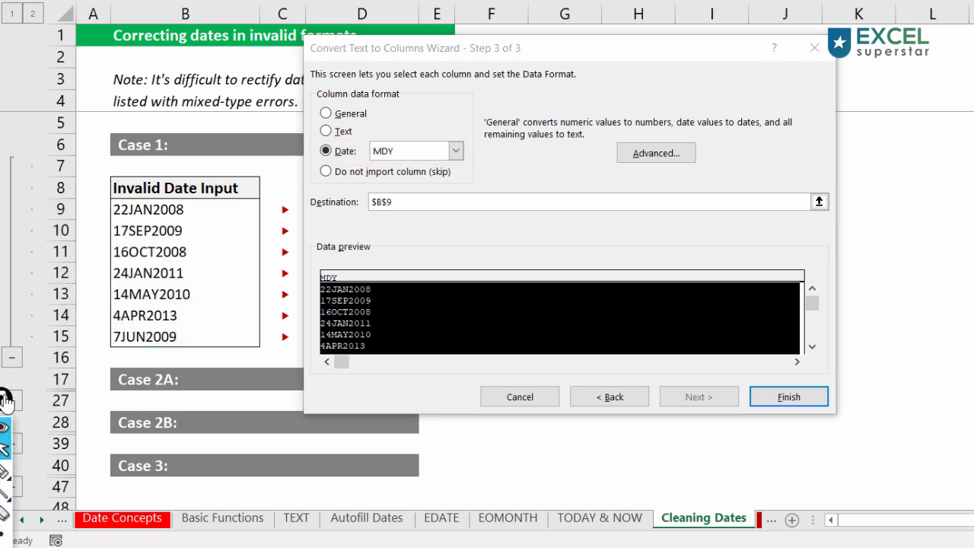
- Mark the wizard's step number and instruction line with a red rectangle and arrows, and clear the annotations
click(6, 401)
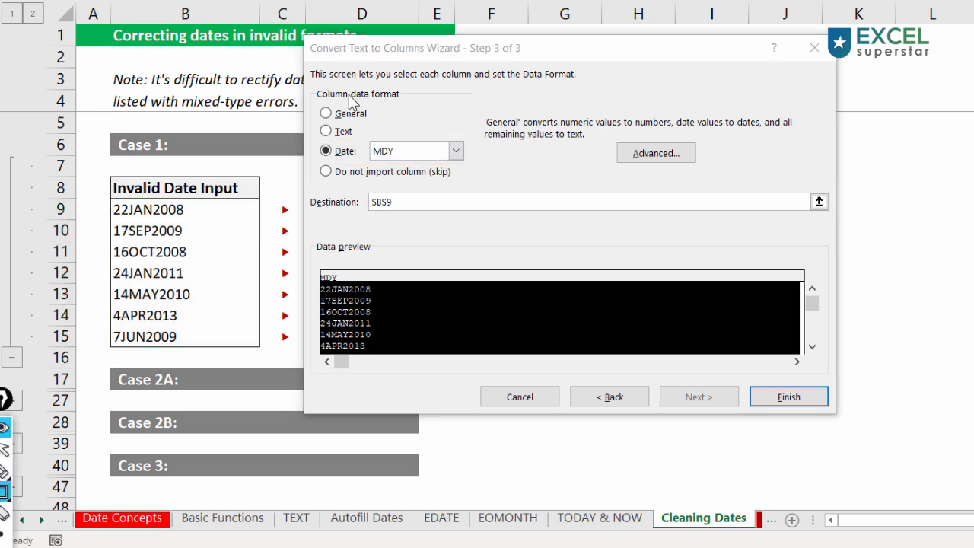
drag(305, 61, 597, 88)
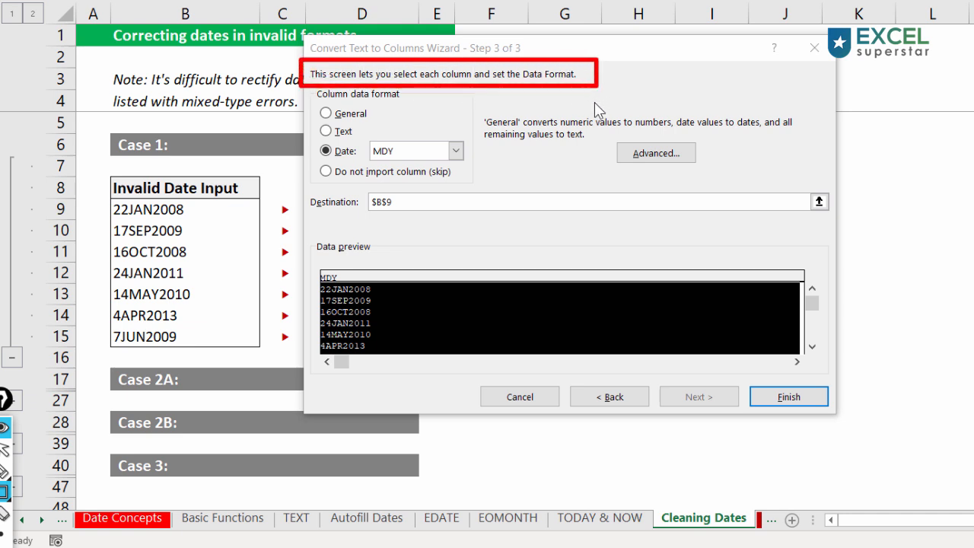
key(ctrl+shift+a)
drag(586, 19, 530, 42)
drag(663, 76, 607, 77)
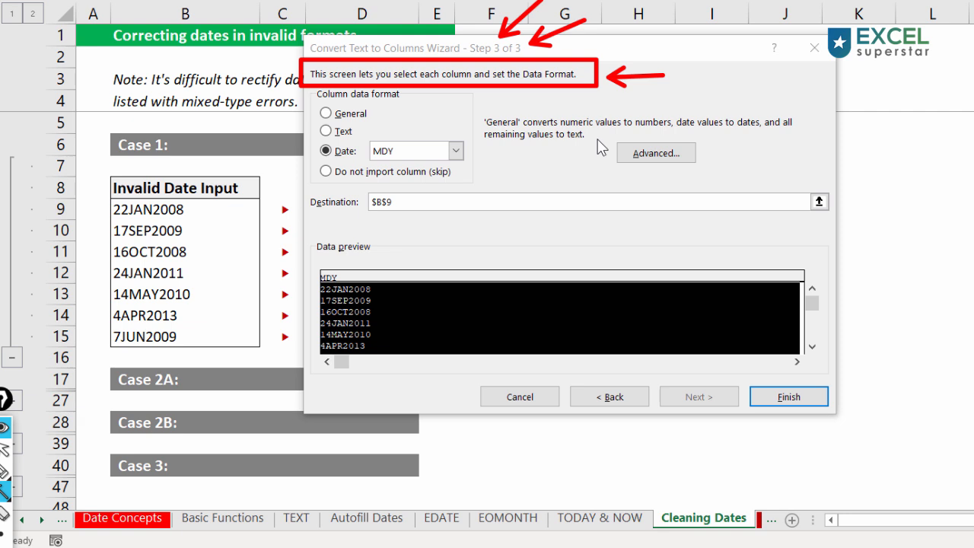
drag(363, 235, 363, 277)
mouse_move(276, 114)
mouse_down()
mouse_move(299, 113)
mouse_move(305, 151)
mouse_up()
mouse_move(280, 188)
mouse_down()
mouse_move(310, 176)
mouse_move(300, 105)
mouse_move(316, 173)
mouse_move(448, 173)
mouse_move(313, 176)
mouse_up()
key(ctrl+shift+7)
key(ctrl+shift+2)
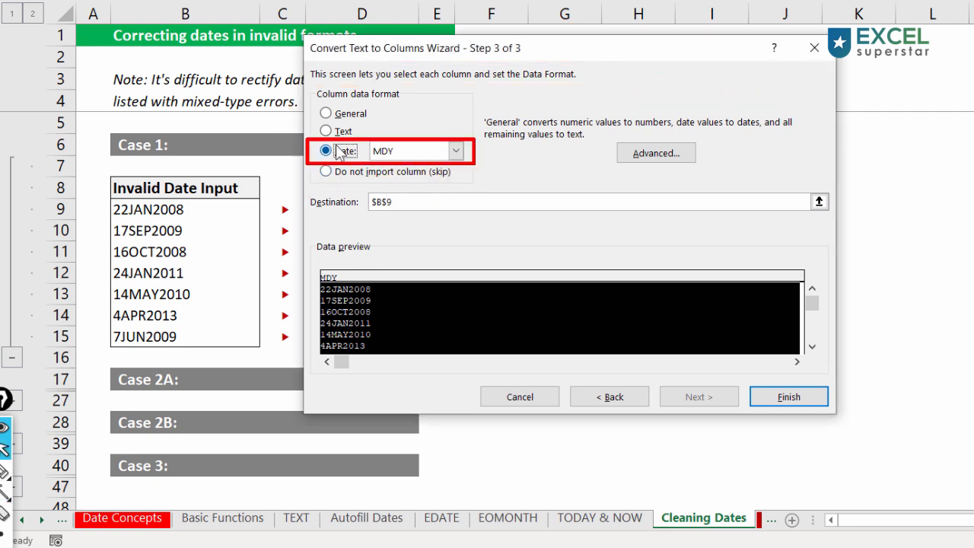
- Set the date order to DMY and finish converting the Case 1 dates in place
click(455, 150)
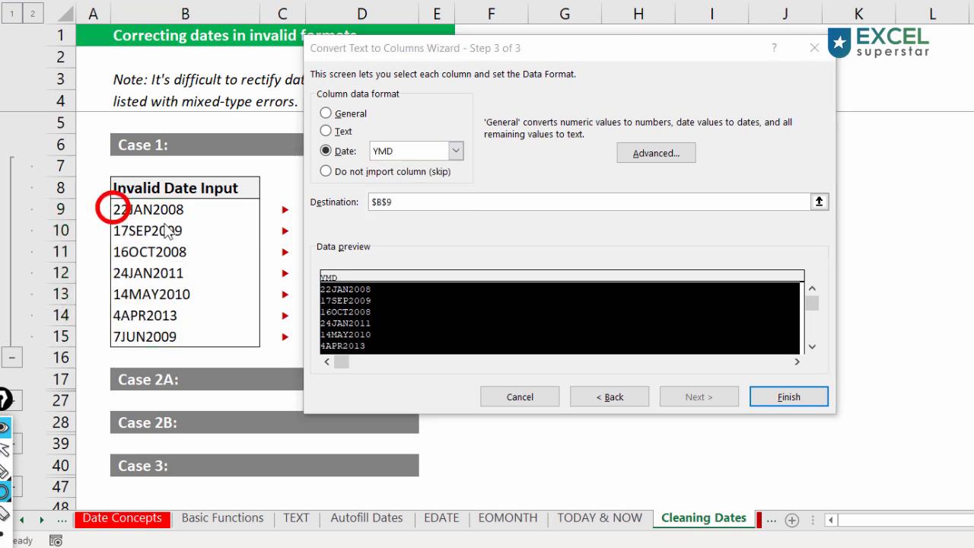
drag(164, 223, 125, 192)
drag(189, 219, 154, 191)
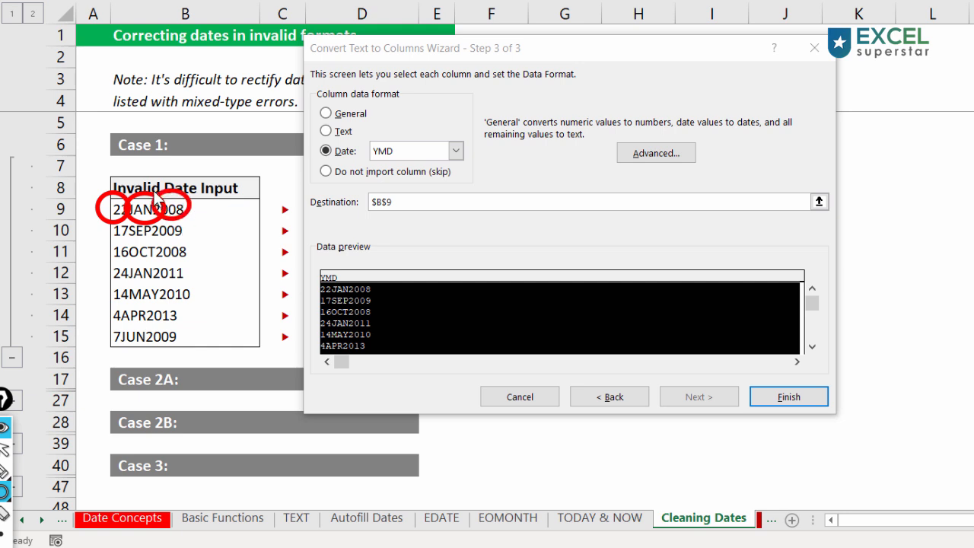
click(393, 156)
click(395, 178)
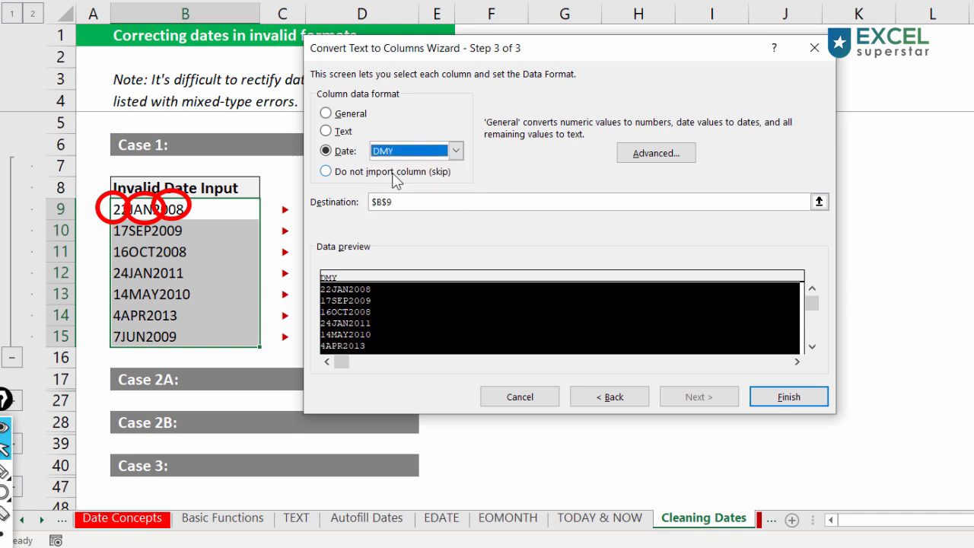
drag(208, 210, 312, 164)
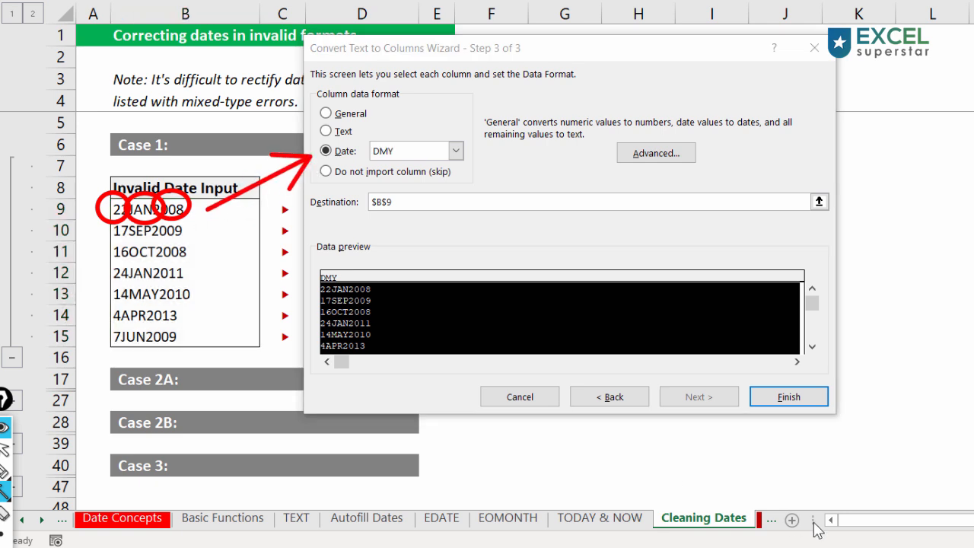
key(ctrl+shift+7)
key(ctrl+shift+2)
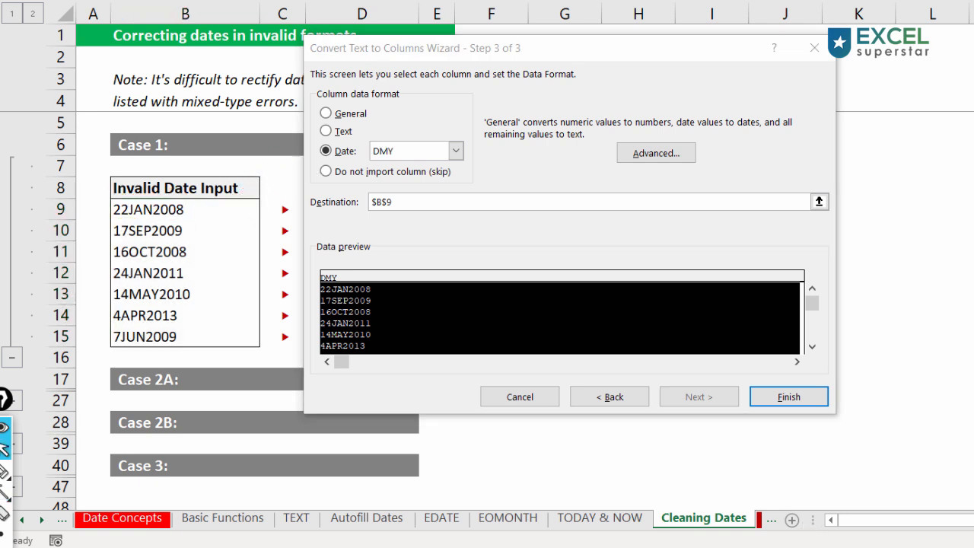
click(776, 391)
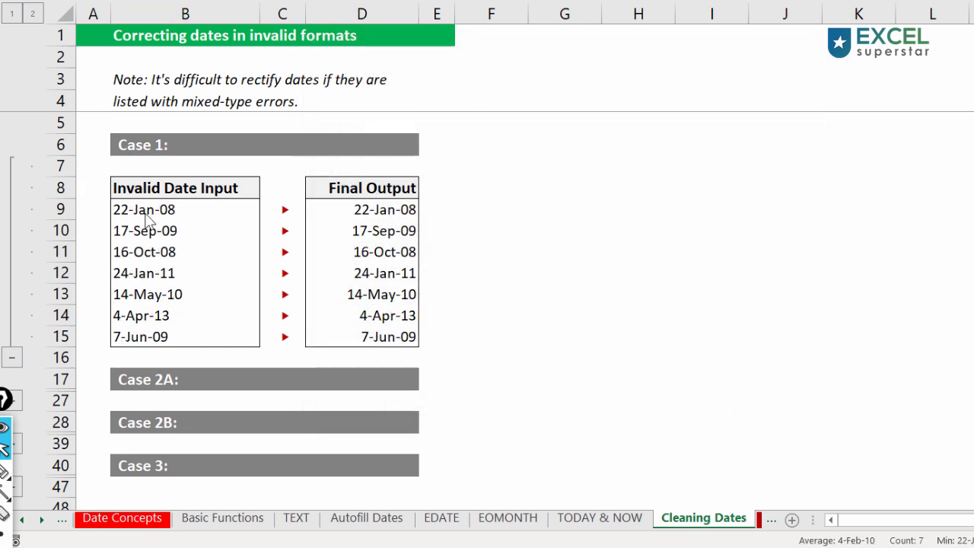
- Check the number format of the converted dates in B9:B15 in Format Cells, without changing it
drag(164, 205, 152, 336)
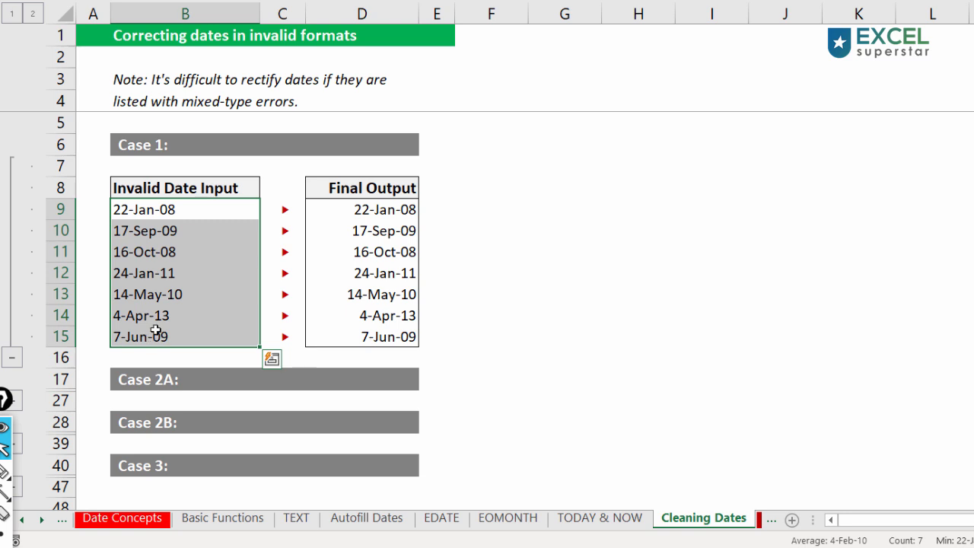
right_click(163, 278)
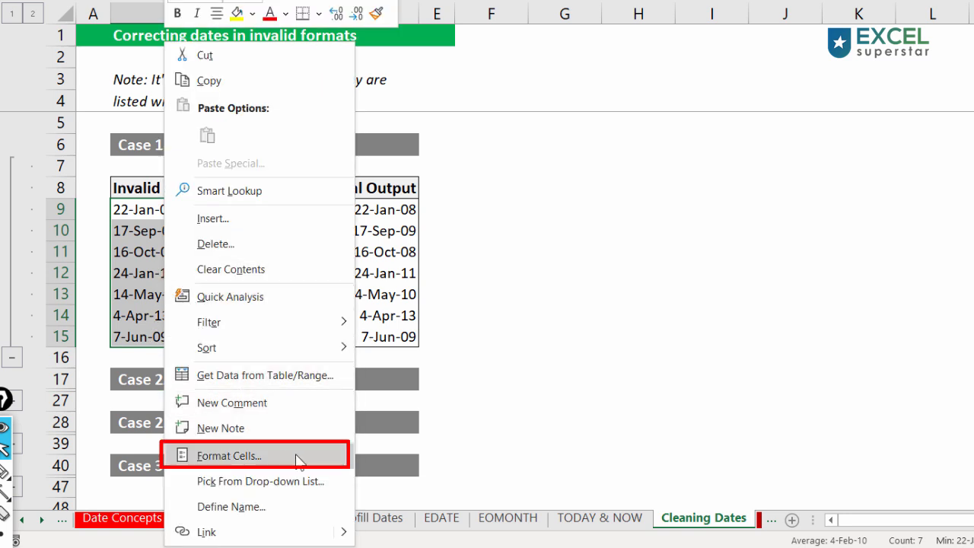
click(228, 455)
click(58, 237)
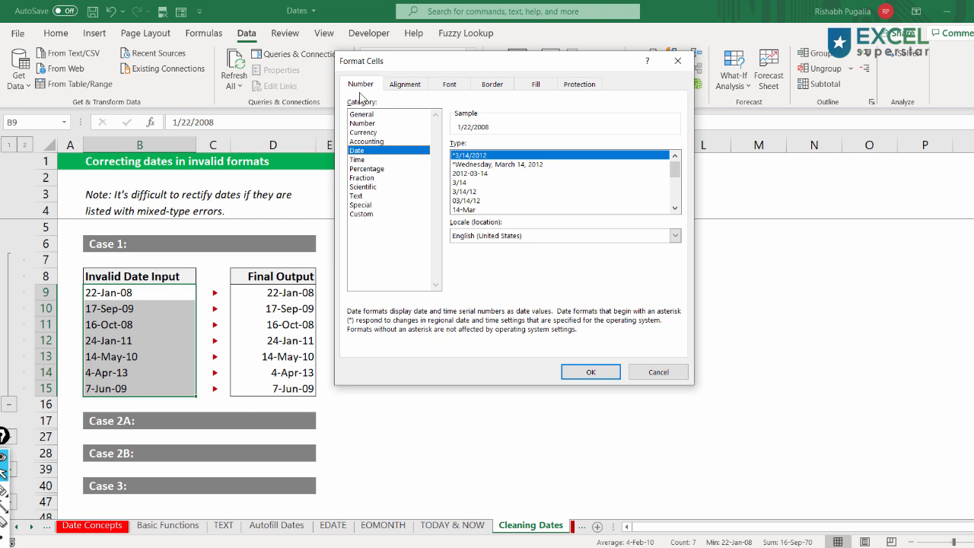
drag(369, 61, 316, 148)
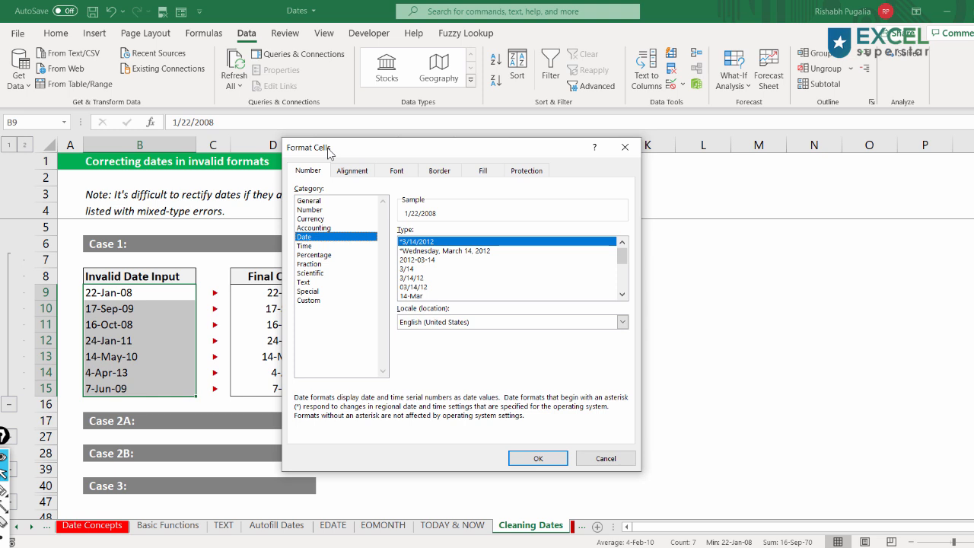
key(Escape)
click(171, 296)
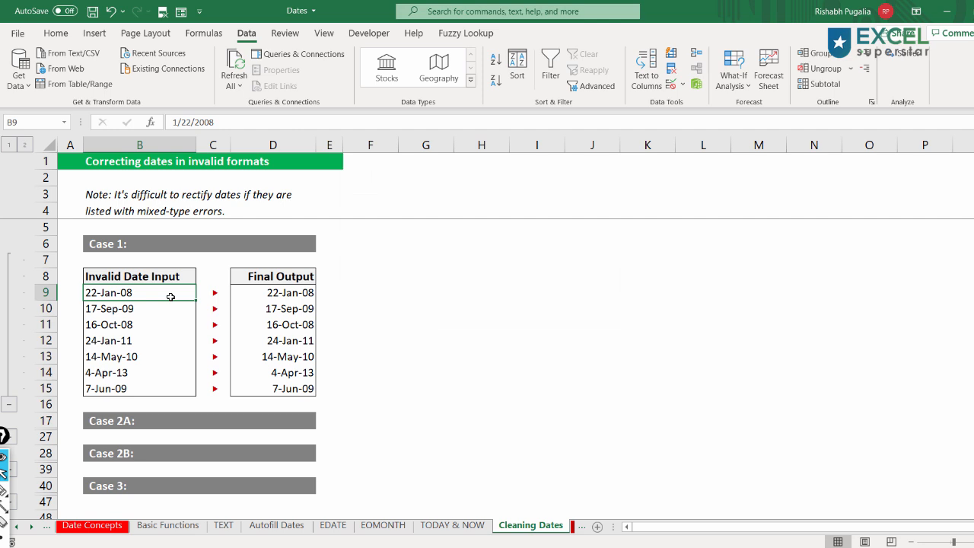
- Collapse the Case 1 group, expand Case 2A and select its invalid dates in B20:B26
click(9, 410)
click(9, 293)
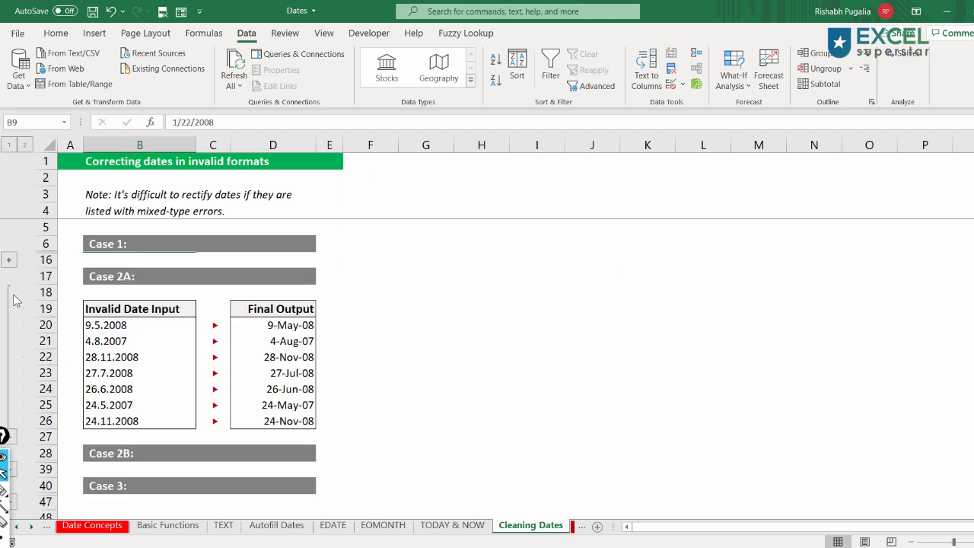
drag(118, 325, 110, 418)
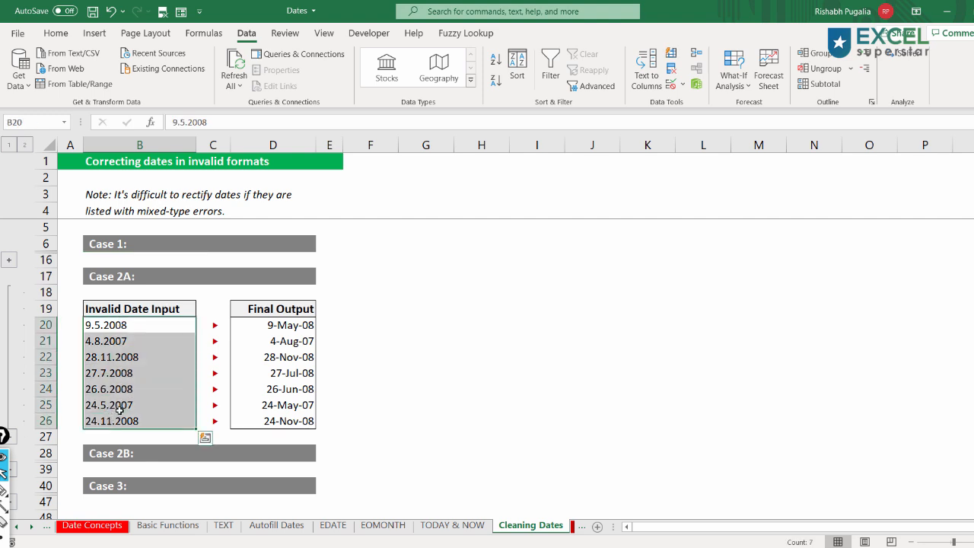
scroll(120, 404, down, 1)
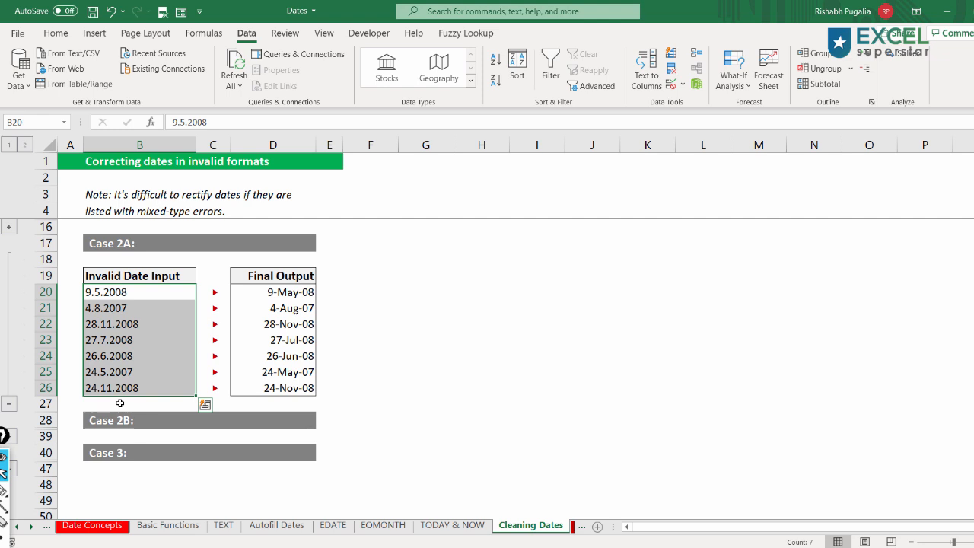
double_click(102, 324)
drag(79, 323, 143, 382)
click(277, 356)
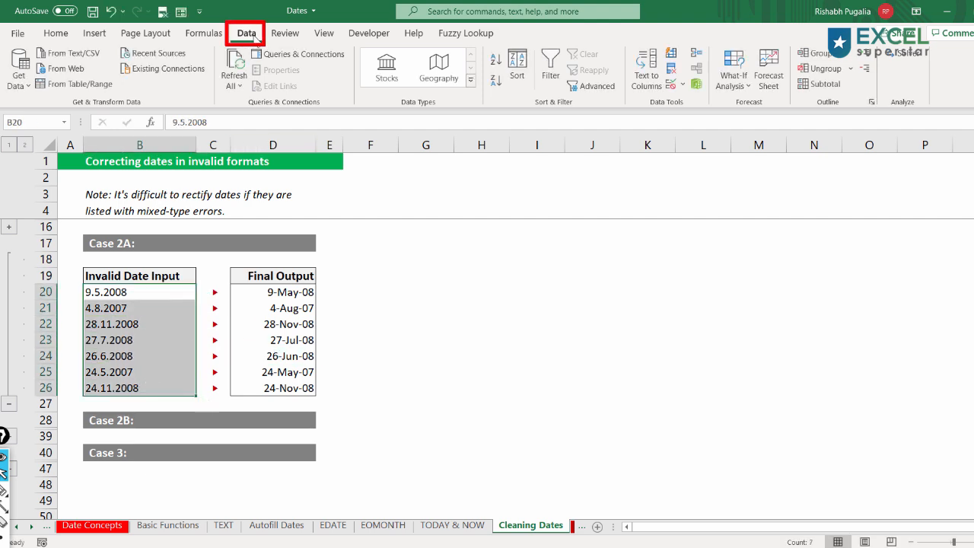
drag(254, 37, 640, 74)
key(Escape)
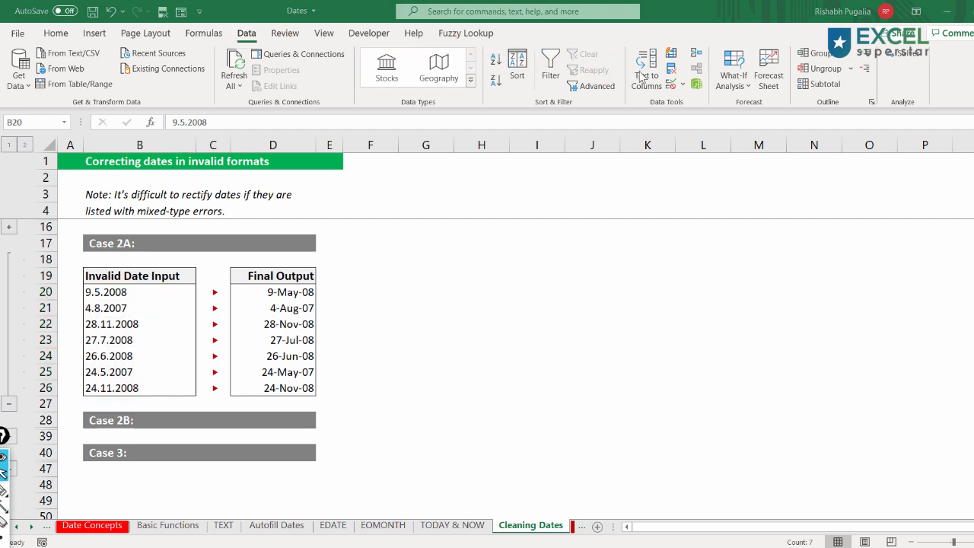
- Convert the Case 2A dates in B20:B26 in place using Text to Columns, with delimited data and the DMY date order
click(644, 76)
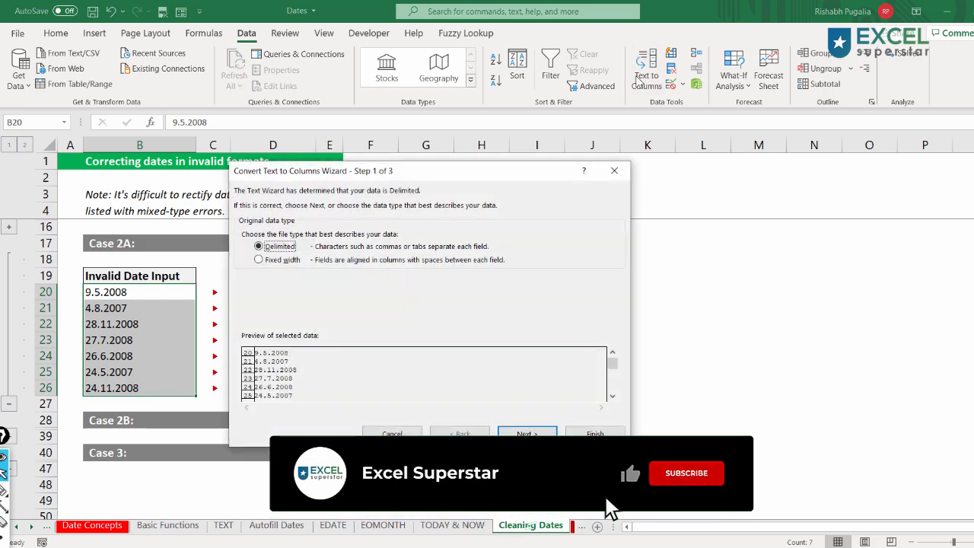
click(527, 432)
click(528, 432)
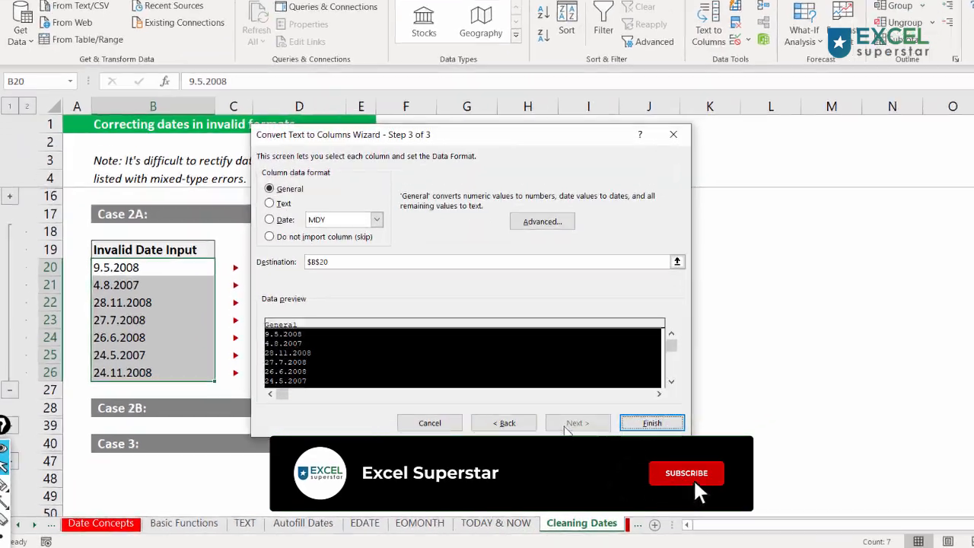
click(326, 153)
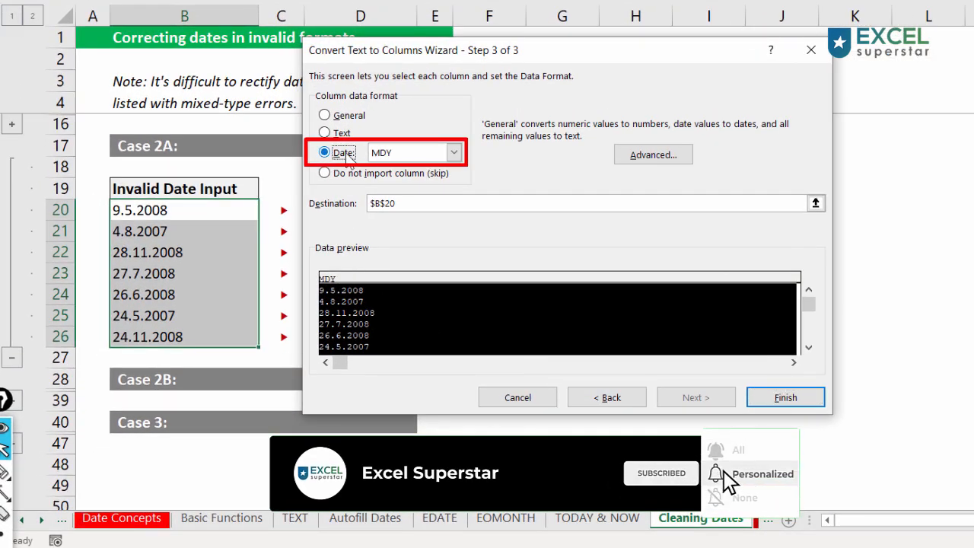
click(399, 152)
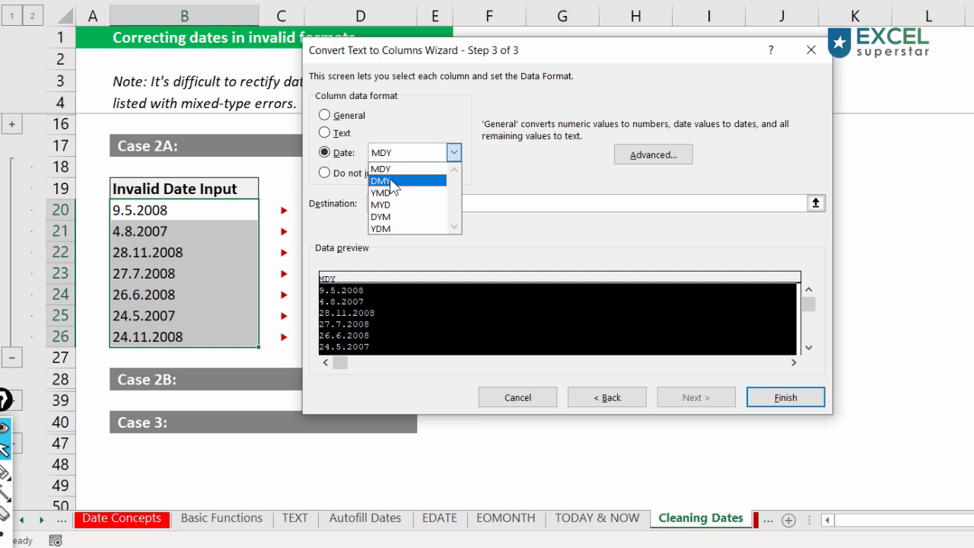
click(390, 181)
click(790, 402)
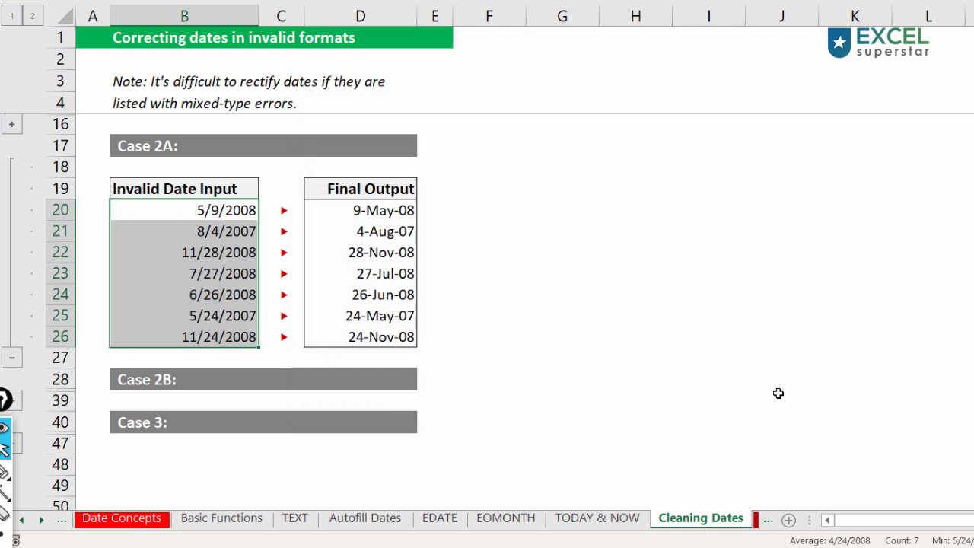
- Copy the date format of D20 in Final Output onto the converted Case 2A dates in B20:B26 with Format Painter
drag(224, 213, 222, 330)
drag(347, 213, 348, 340)
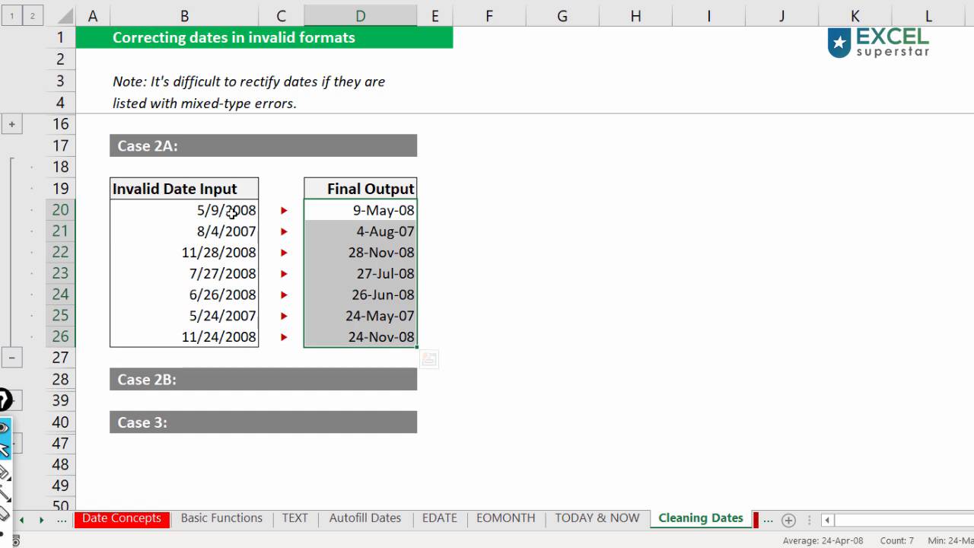
click(372, 212)
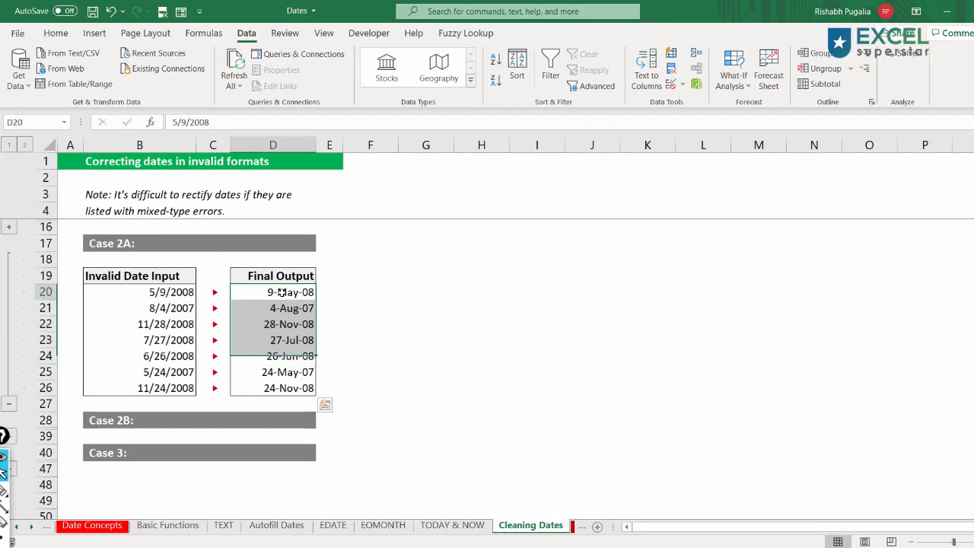
click(55, 33)
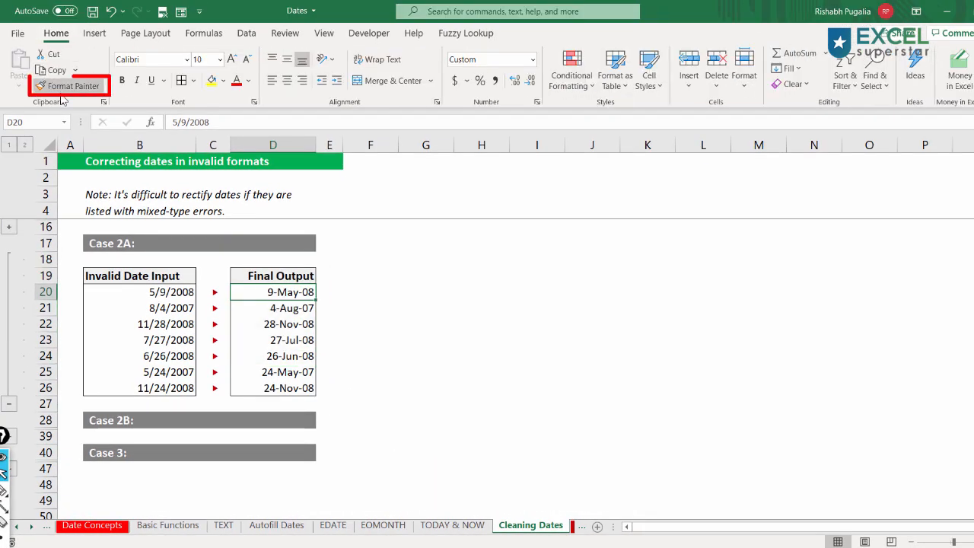
click(64, 91)
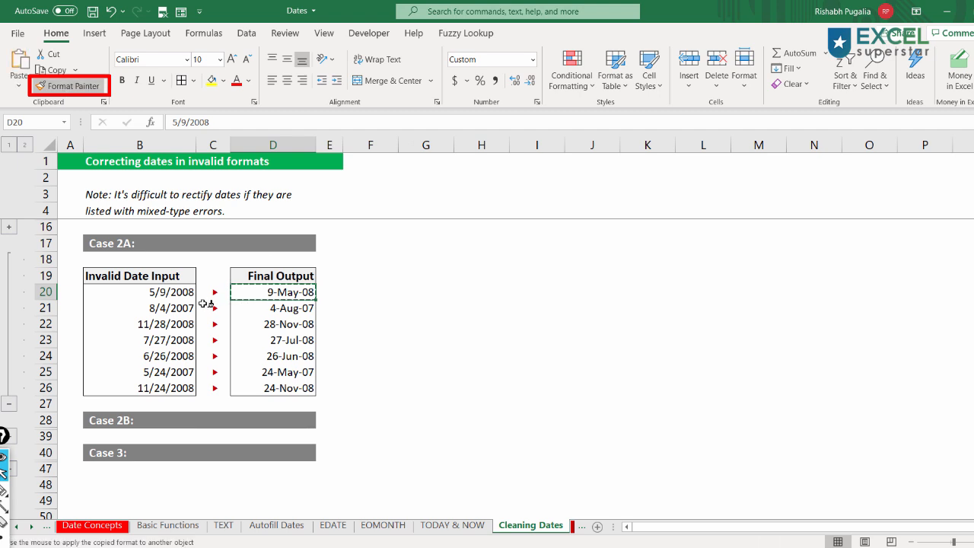
drag(173, 293, 165, 384)
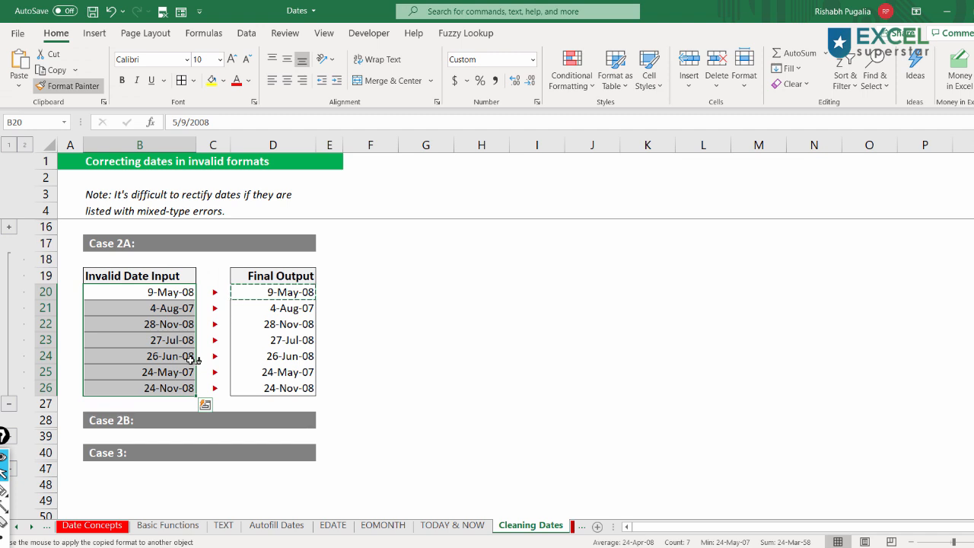
- Collapse the Case 2A group, expand Case 2B and select its invalid dates in B31:B38
click(10, 404)
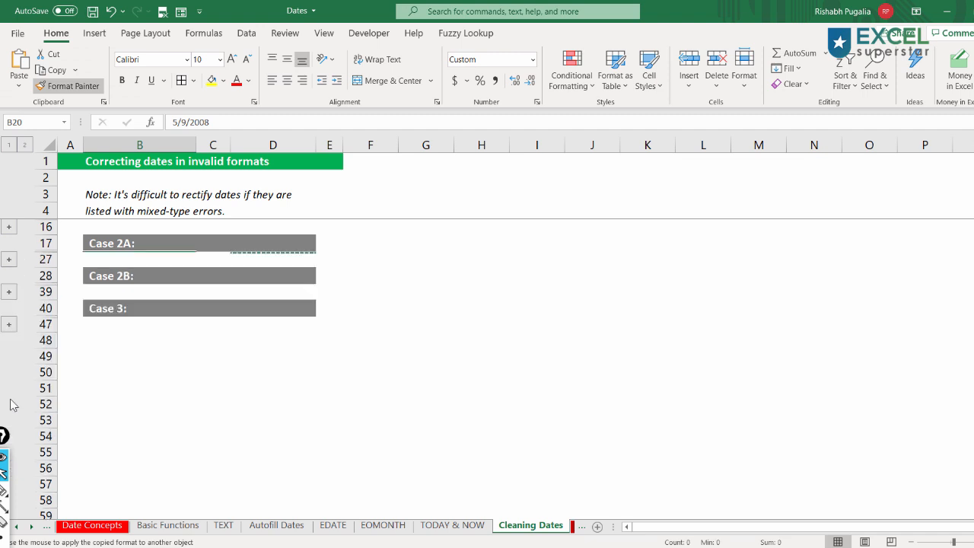
click(10, 295)
key(Escape)
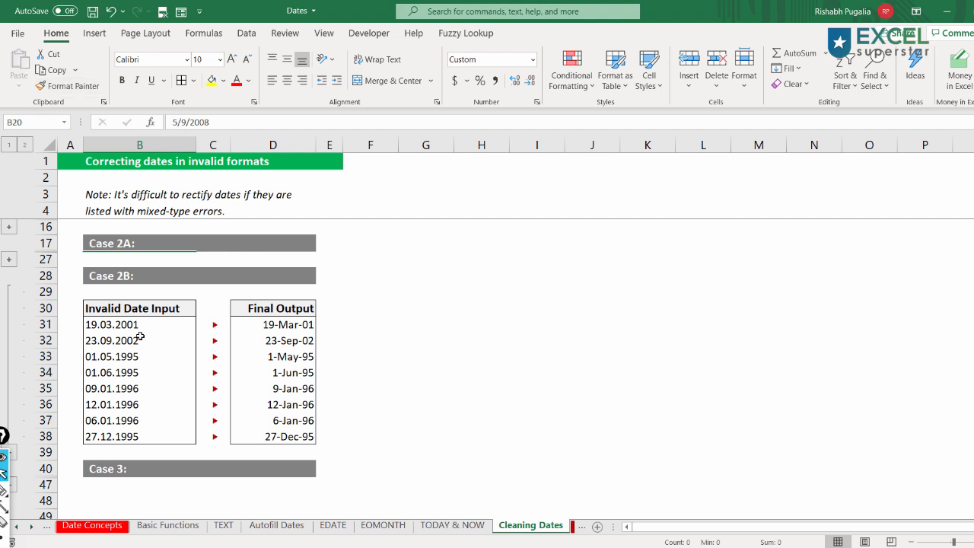
click(97, 326)
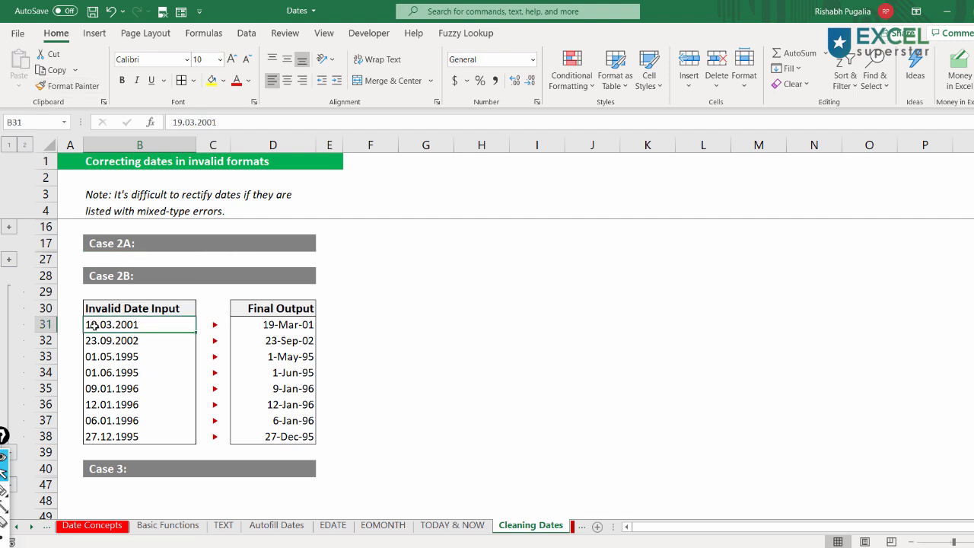
double_click(91, 325)
drag(79, 325, 131, 435)
click(116, 372)
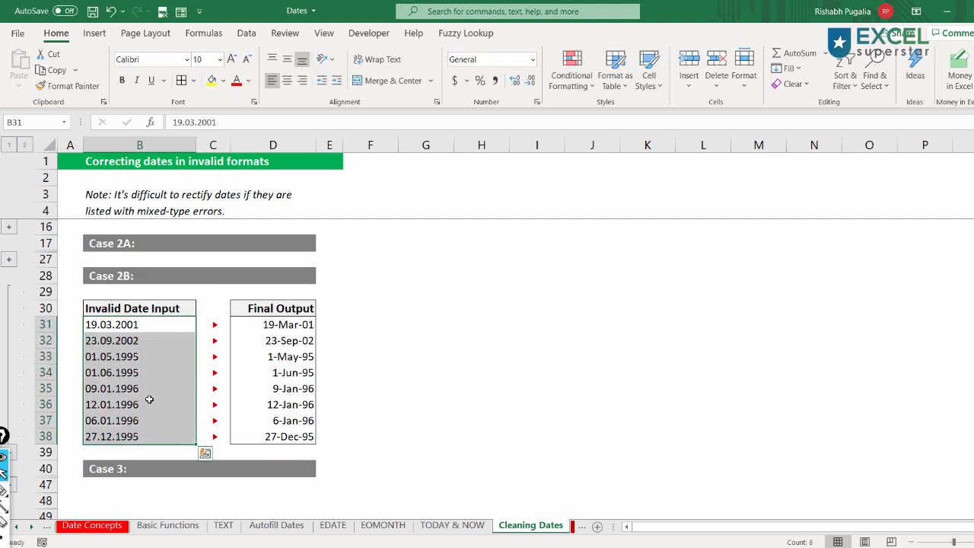
- Convert the selected Case 2B dates in place using Text to Columns, with delimited data and the DMY date order
click(245, 33)
click(648, 76)
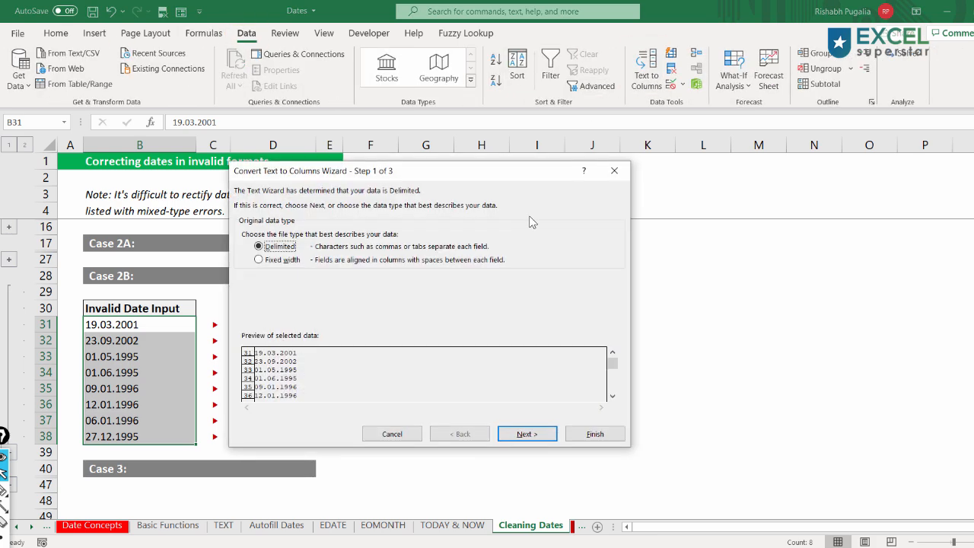
click(513, 436)
click(527, 434)
click(255, 248)
click(300, 253)
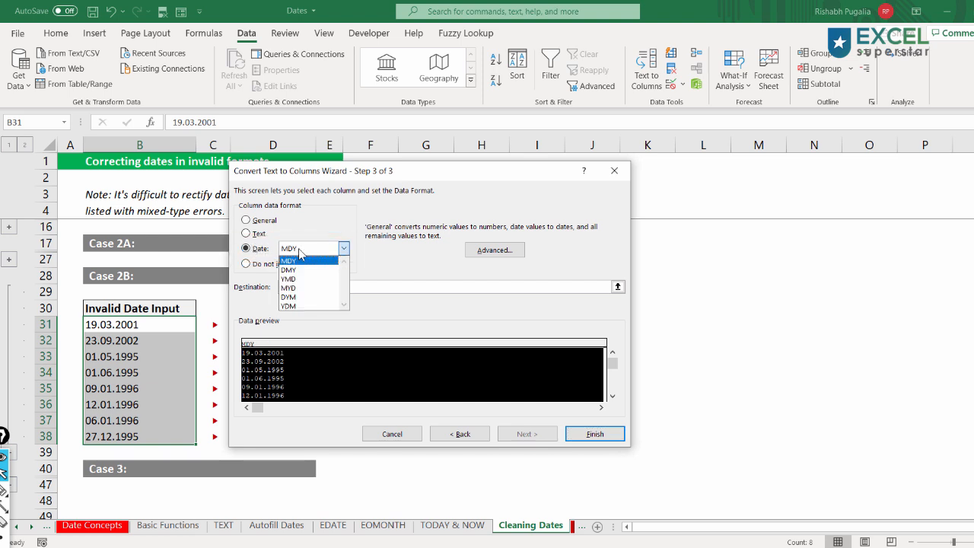
click(296, 268)
click(578, 439)
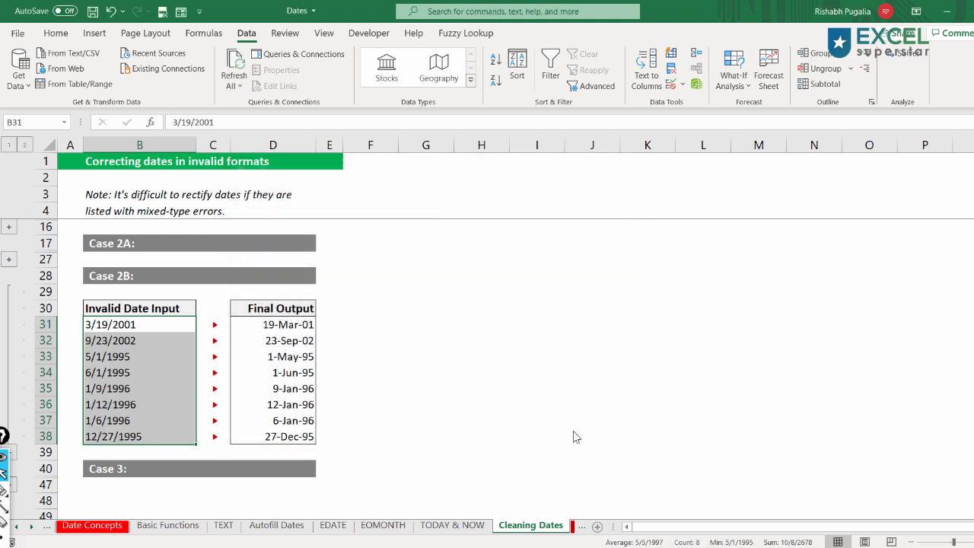
- Collapse the Case 2B group and expand the Case 3 group
scroll(17, 304, down, 2)
click(11, 372)
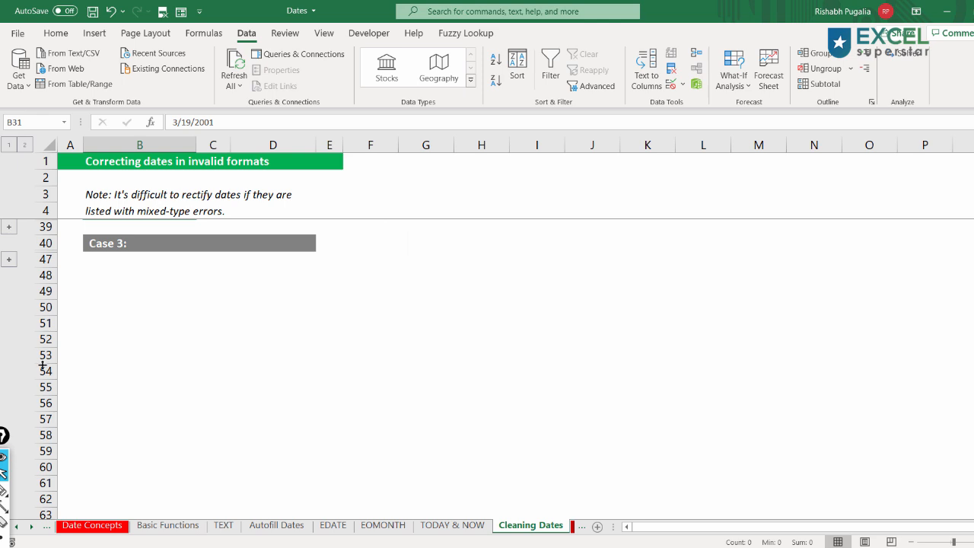
click(9, 258)
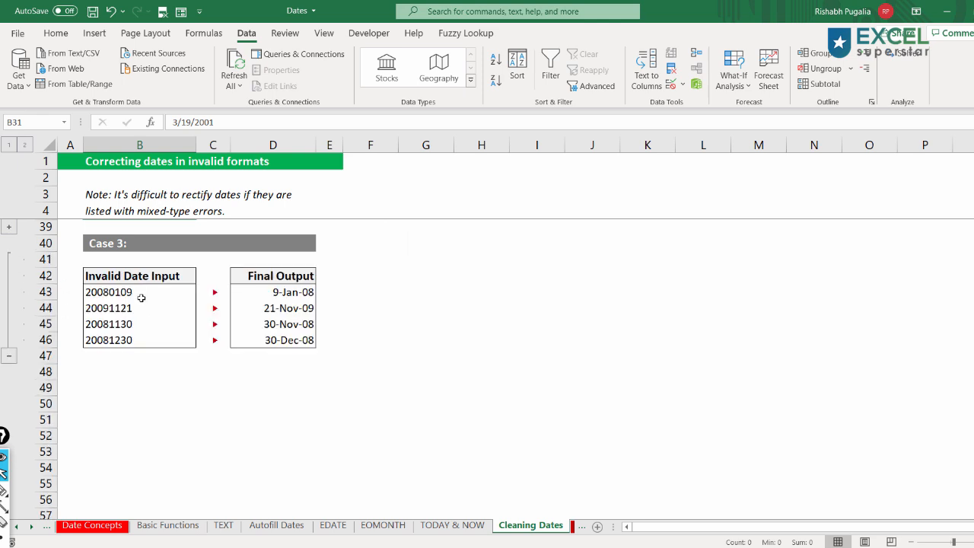
- Examine the order of year, month and day digits in the first invalid Case 3 date in B43
double_click(111, 292)
drag(111, 293, 70, 292)
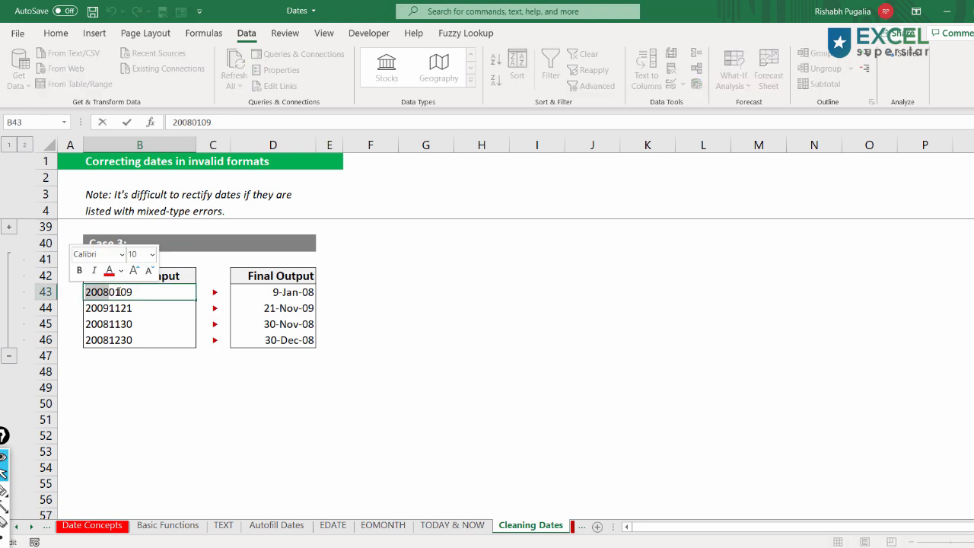
click(142, 334)
double_click(126, 294)
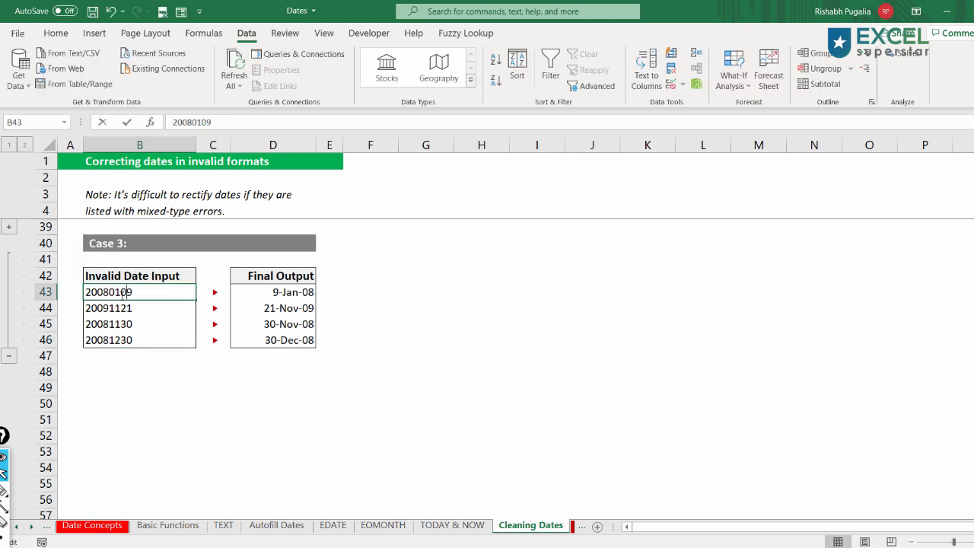
drag(121, 292, 147, 296)
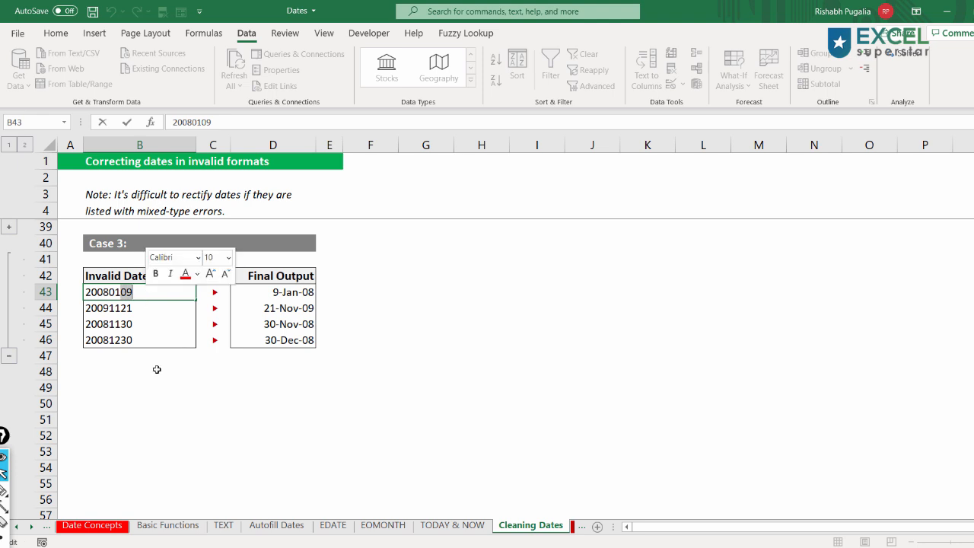
double_click(123, 308)
- Convert the Case 3 dates in B43:B46 in place using Text to Columns, with delimited data and the YMD date order
drag(121, 308, 127, 341)
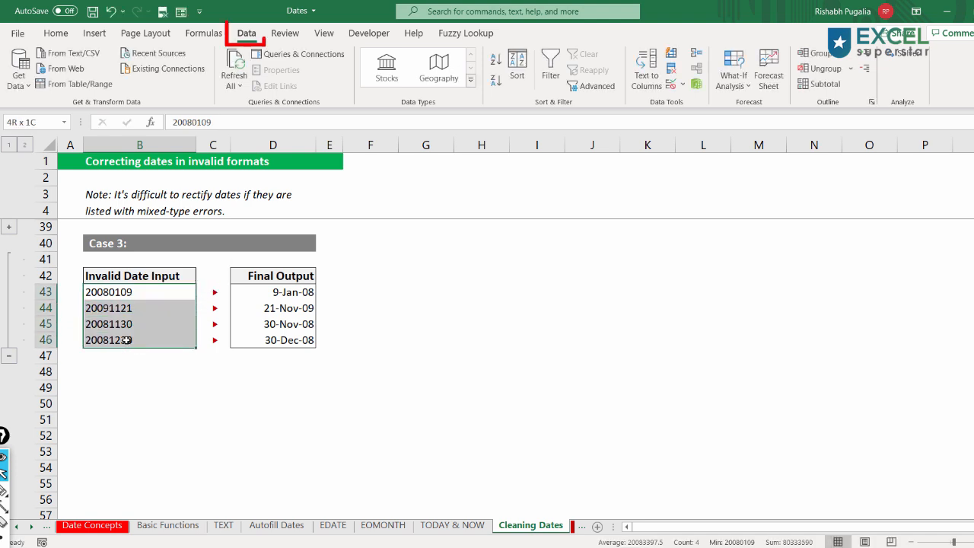
click(646, 70)
drag(357, 175, 320, 102)
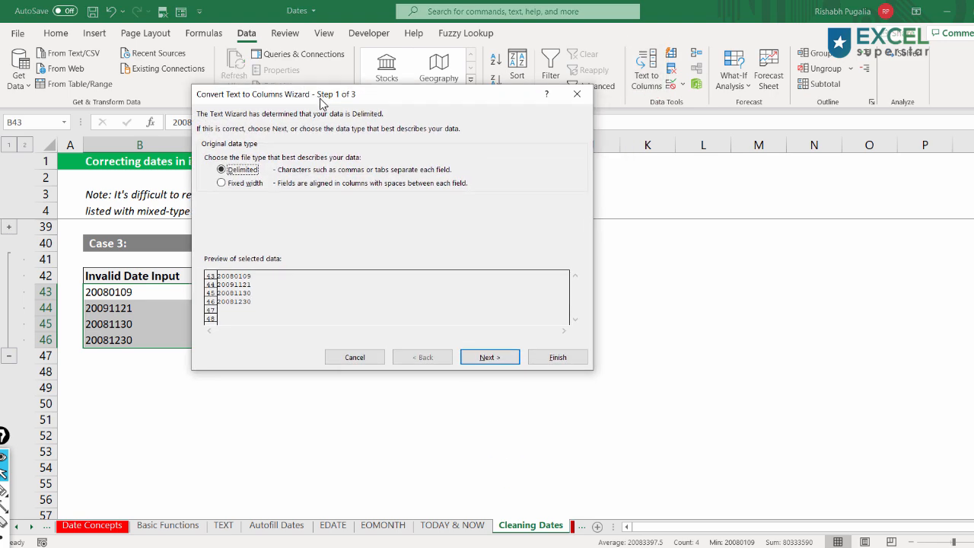
click(486, 358)
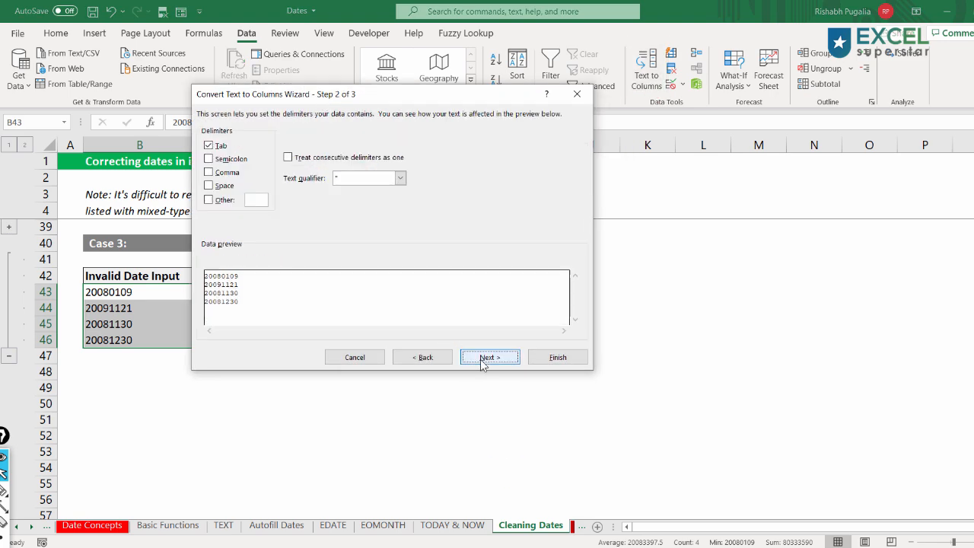
click(481, 359)
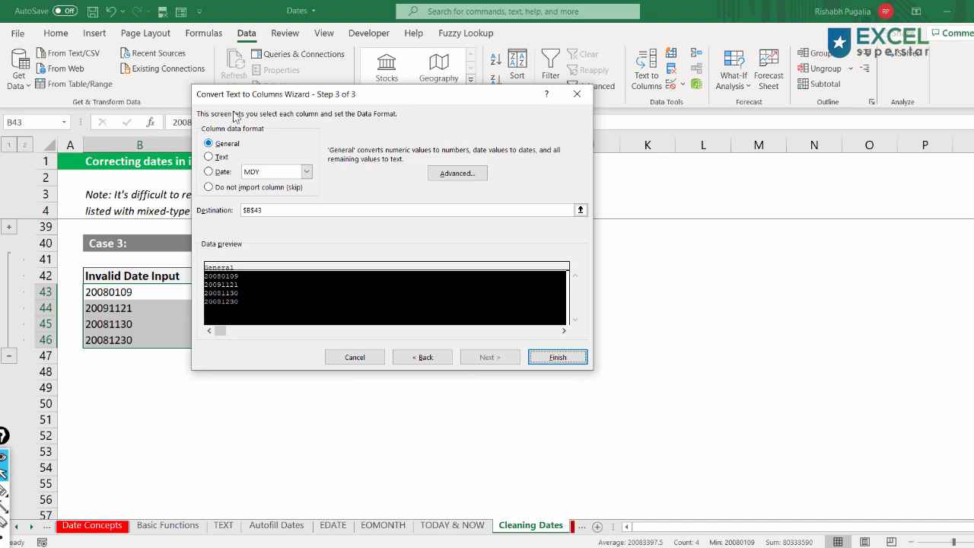
drag(236, 95, 264, 124)
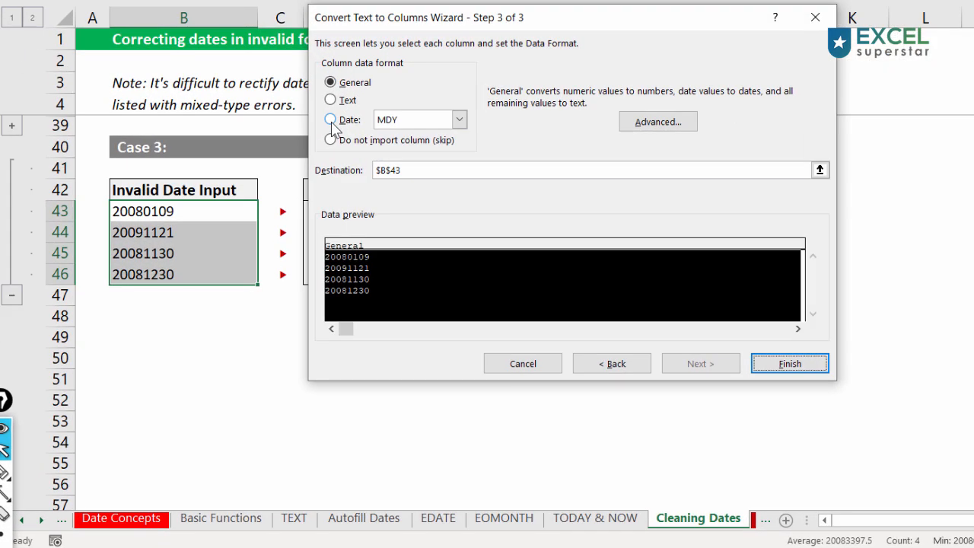
click(240, 192)
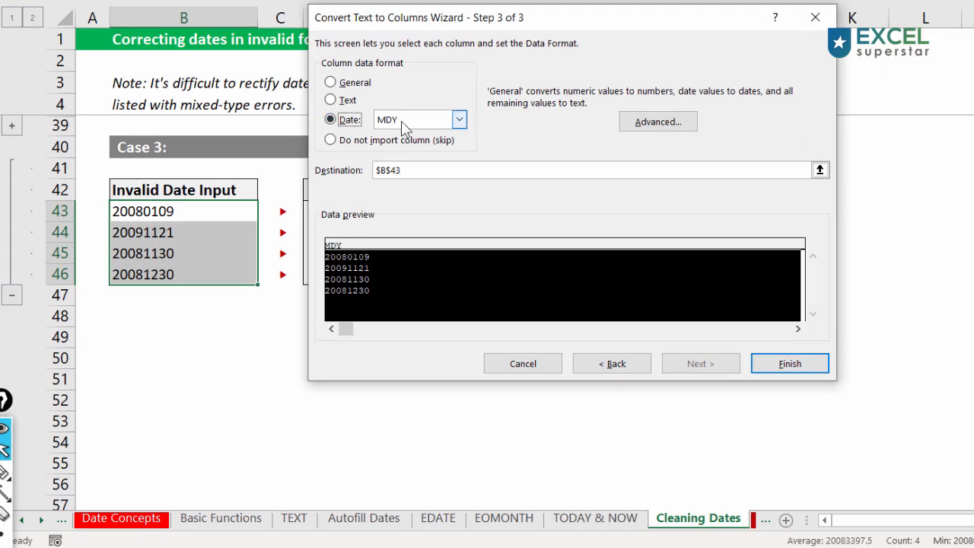
click(298, 194)
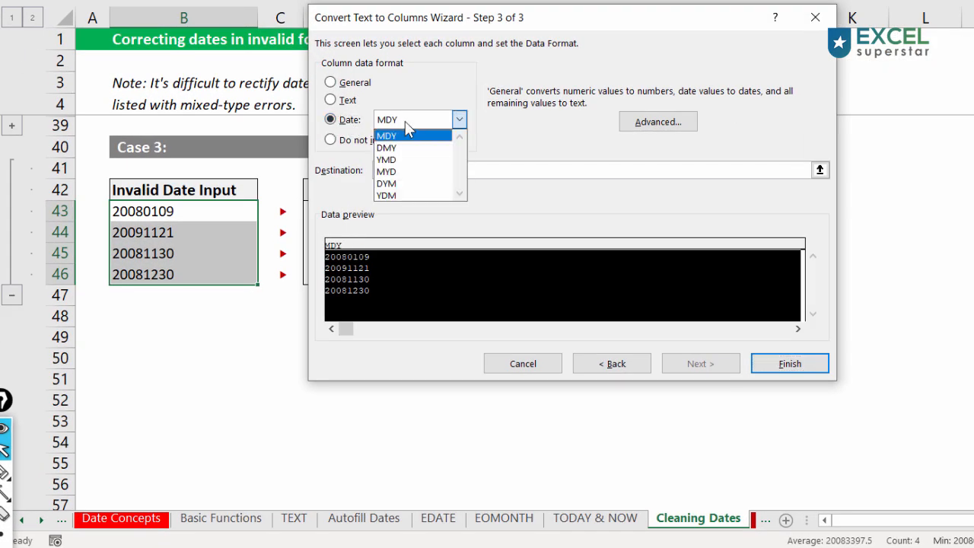
click(391, 165)
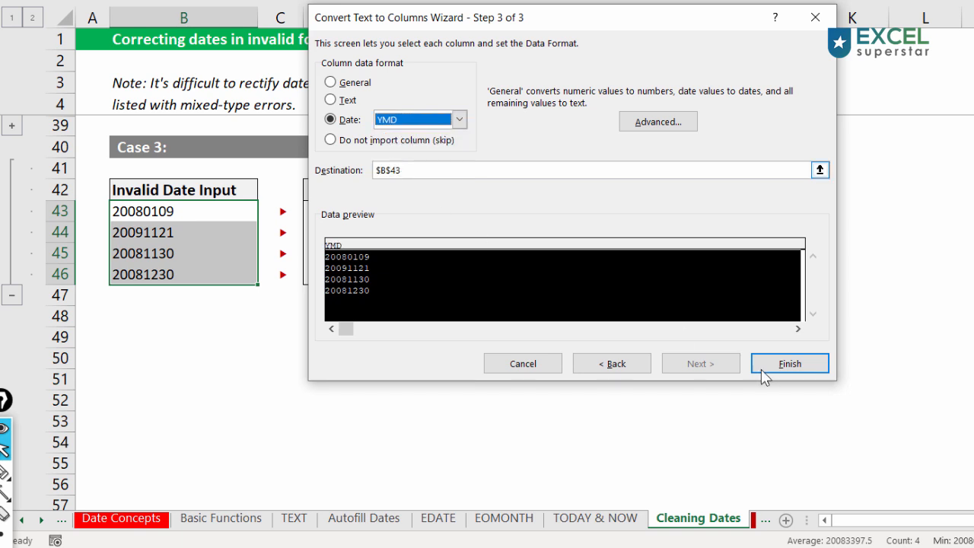
click(792, 369)
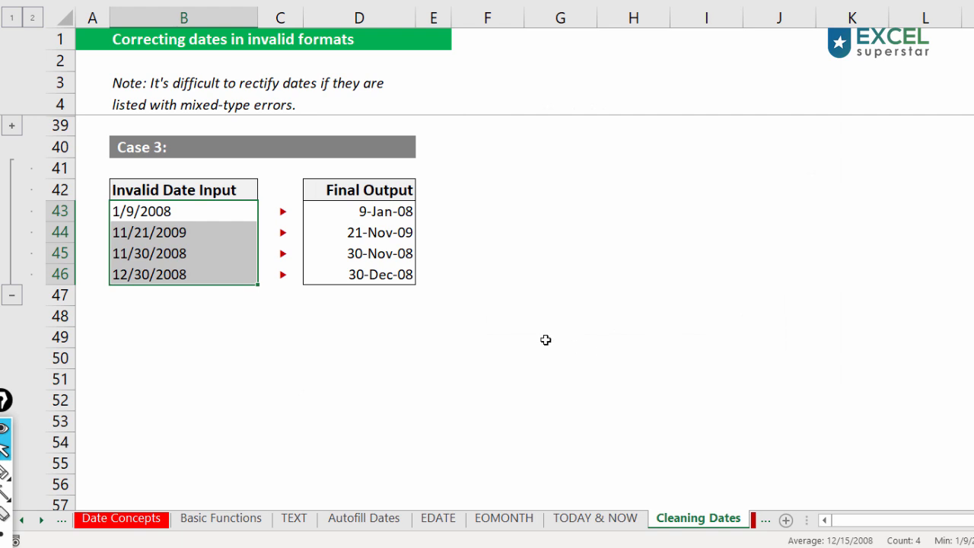
- Apply the date format of D43 in Final Output to the converted Case 3 dates in B43:B46 with Format Painter
click(364, 211)
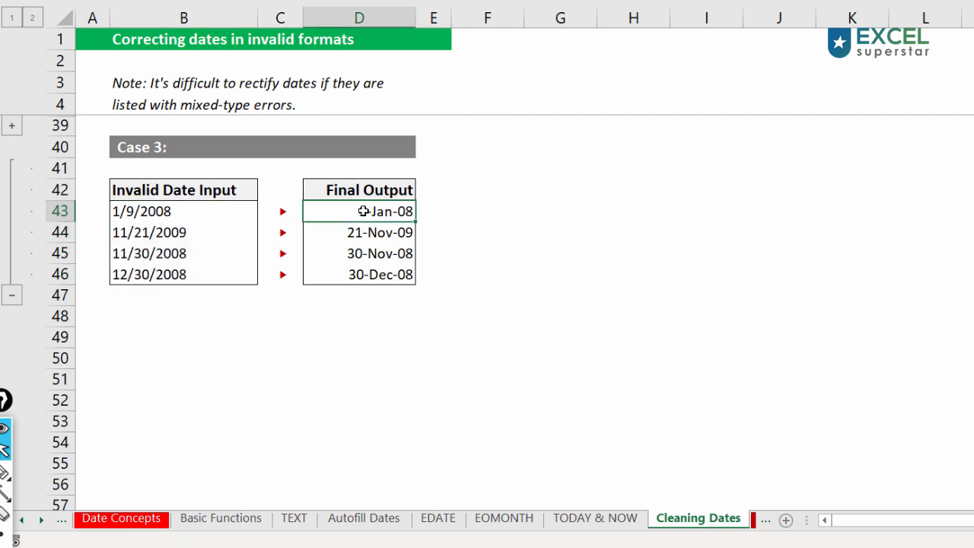
right_click(364, 212)
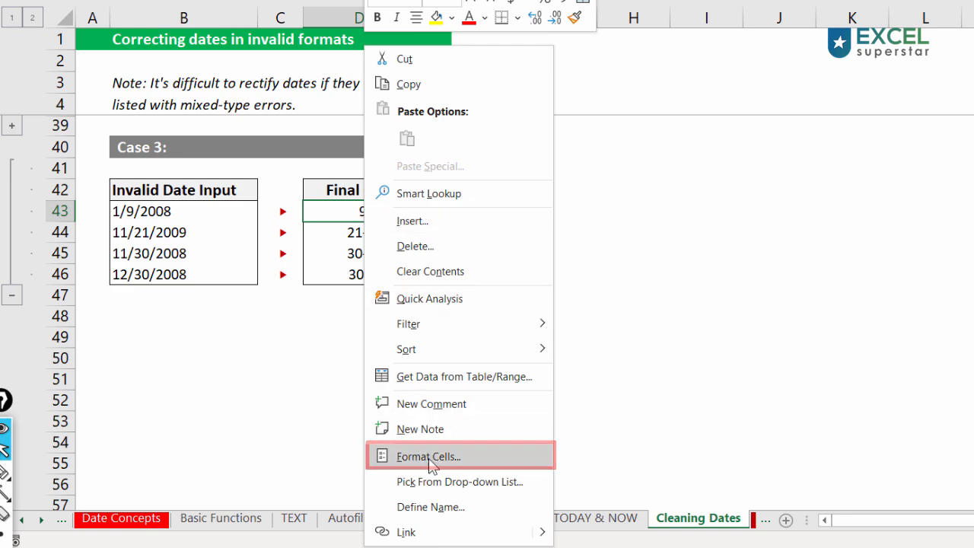
key(Escape)
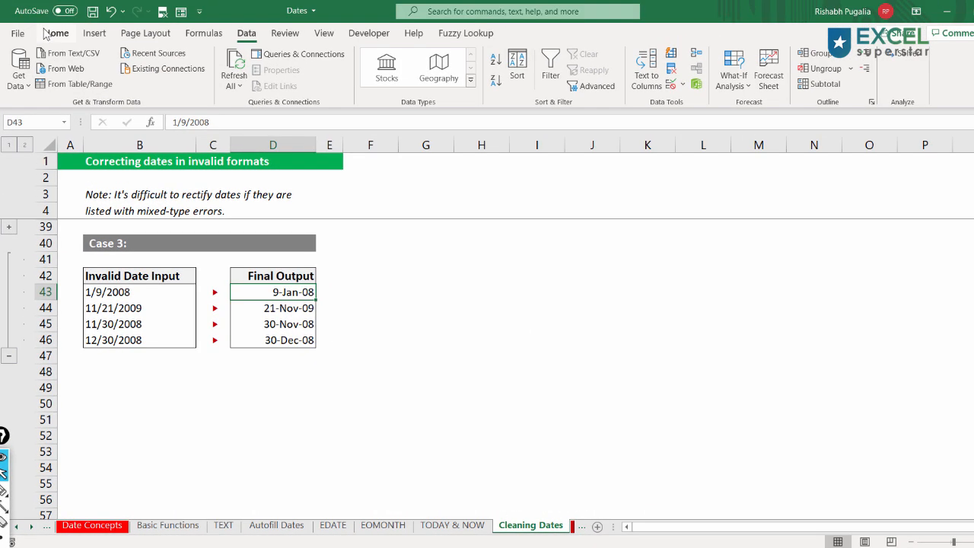
click(55, 33)
click(69, 86)
drag(148, 298, 138, 340)
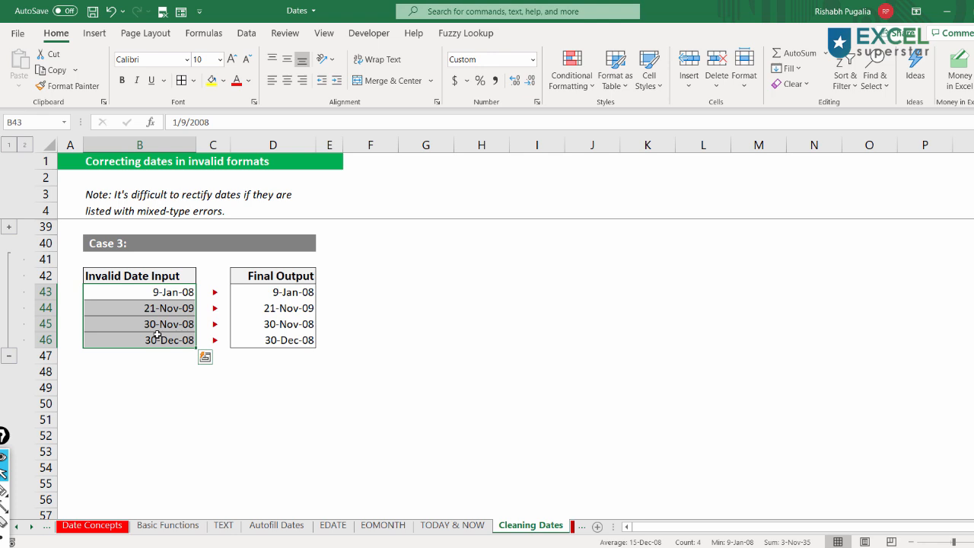
- Read the note in B3:D4 about rectifying dates with mixed-type errors
right_click(162, 331)
key(Escape)
drag(95, 194, 263, 208)
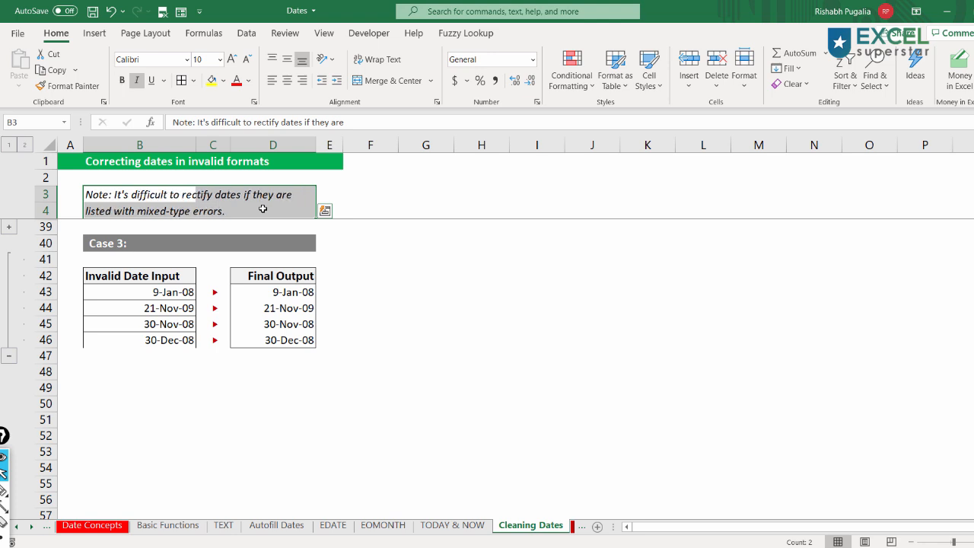
- Draft the sample date 6/11/2009 in B49 to examine its day and month order, and discard the entry
click(142, 388)
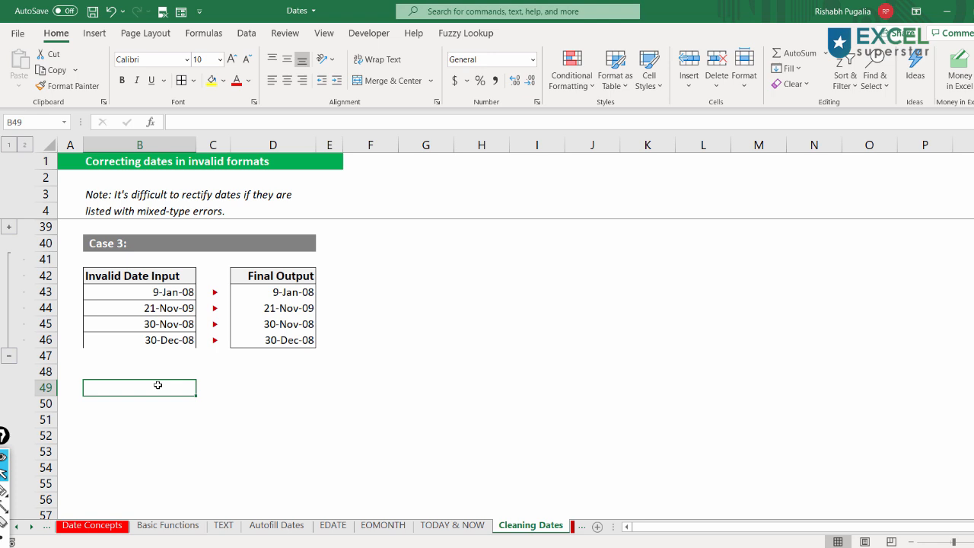
text(6/11/2009)
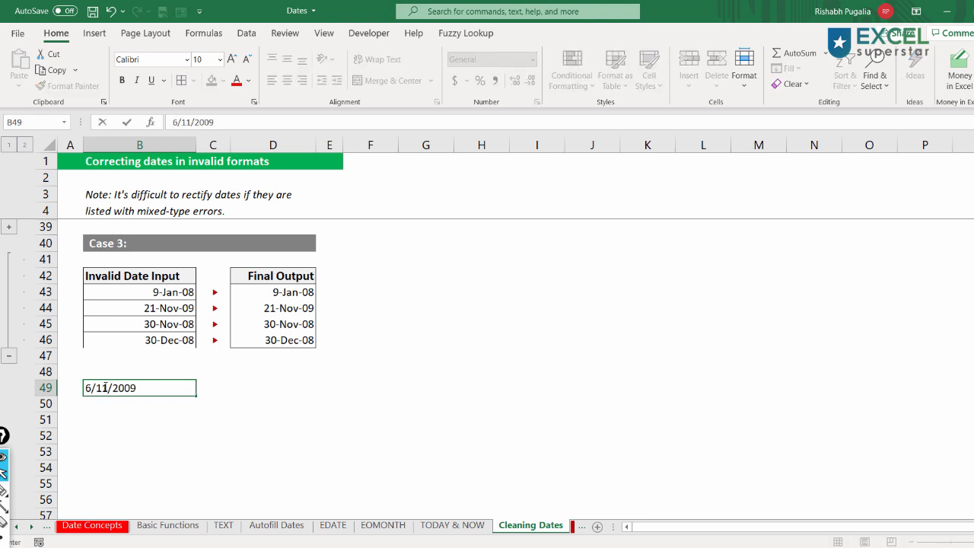
mouse_move(111, 387)
mouse_down()
mouse_move(78, 387)
mouse_move(113, 388)
mouse_up()
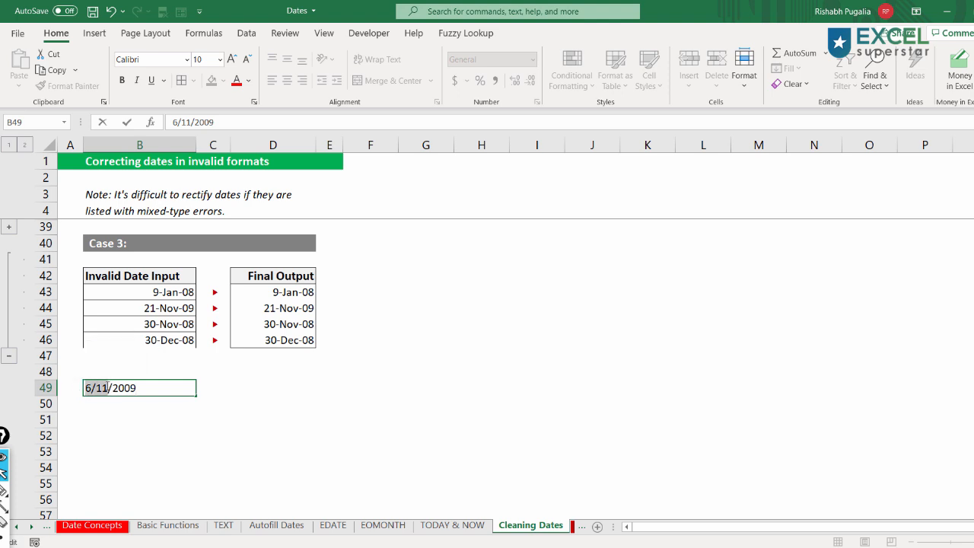
drag(160, 389, 81, 388)
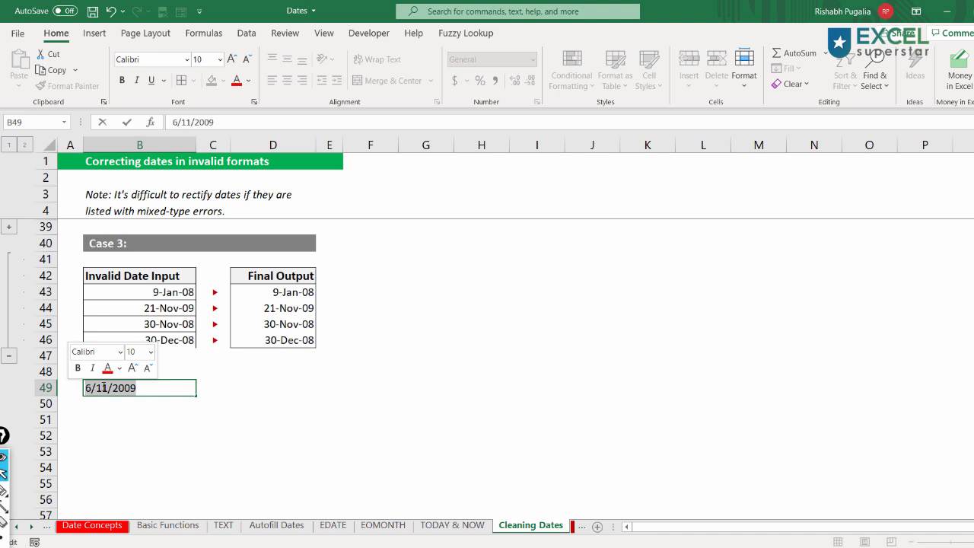
drag(109, 388, 64, 387)
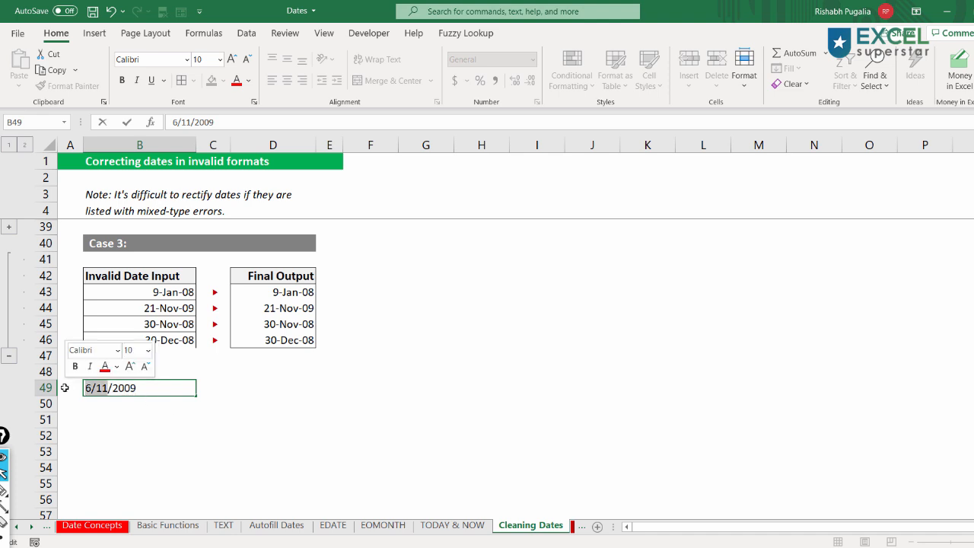
drag(156, 385, 38, 374)
key(Num_Lock)
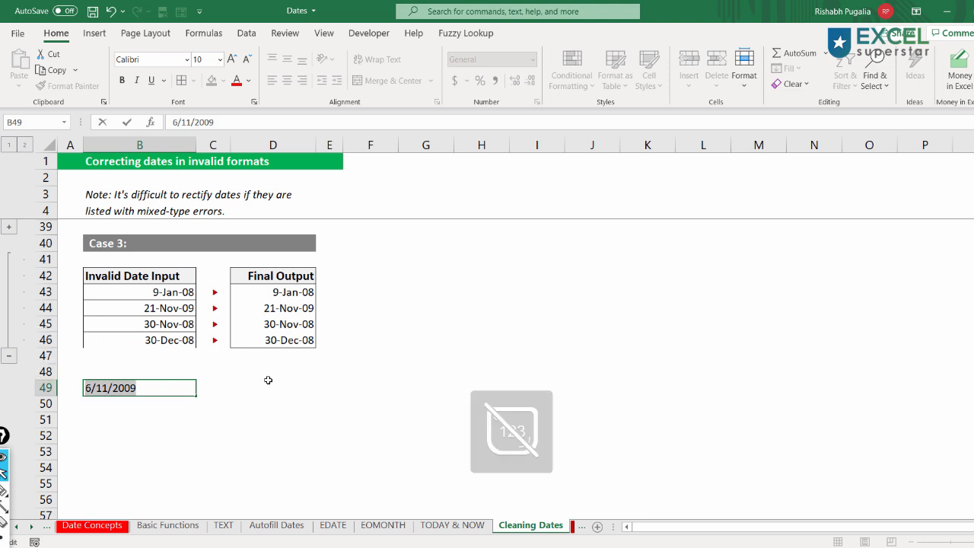
drag(169, 388, 5, 379)
key(BackSpace)
key(Escape)
click(163, 420)
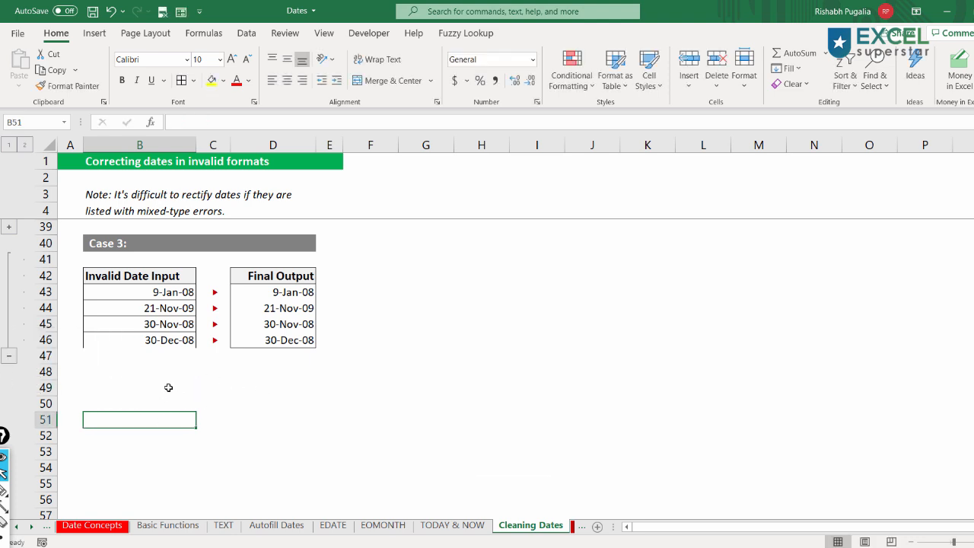
- Review the date order setting in the last step of Text to Columns for B45, and leave the wizard without converting
click(245, 33)
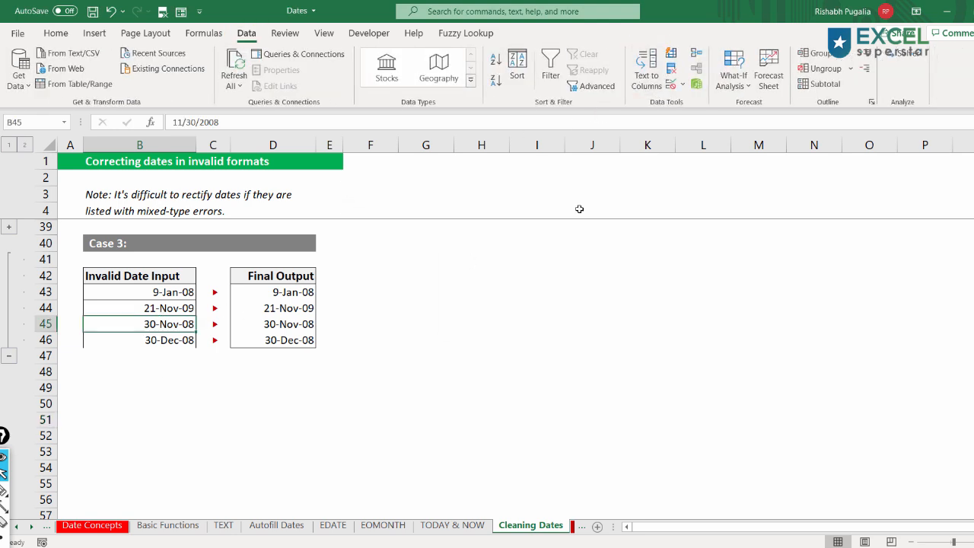
click(645, 83)
click(531, 407)
click(530, 407)
click(251, 222)
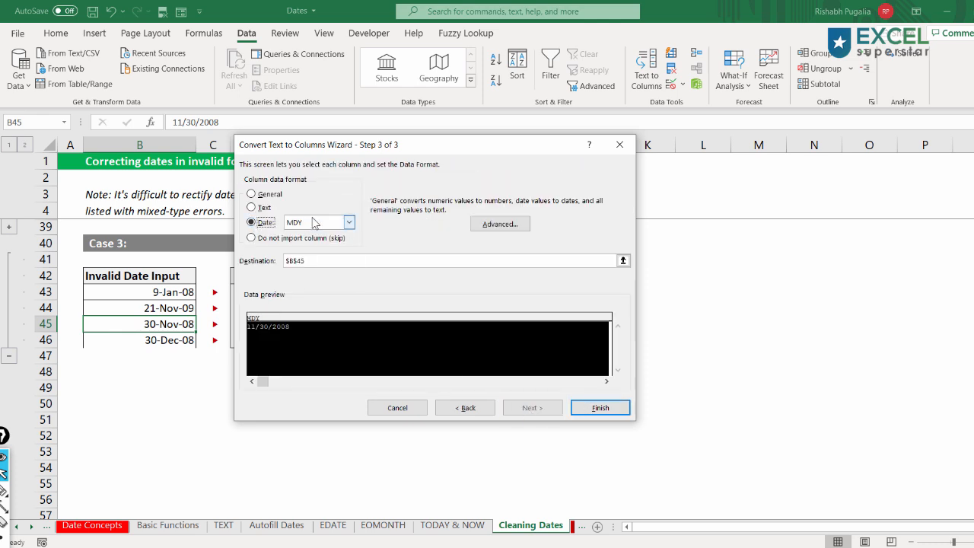
click(315, 222)
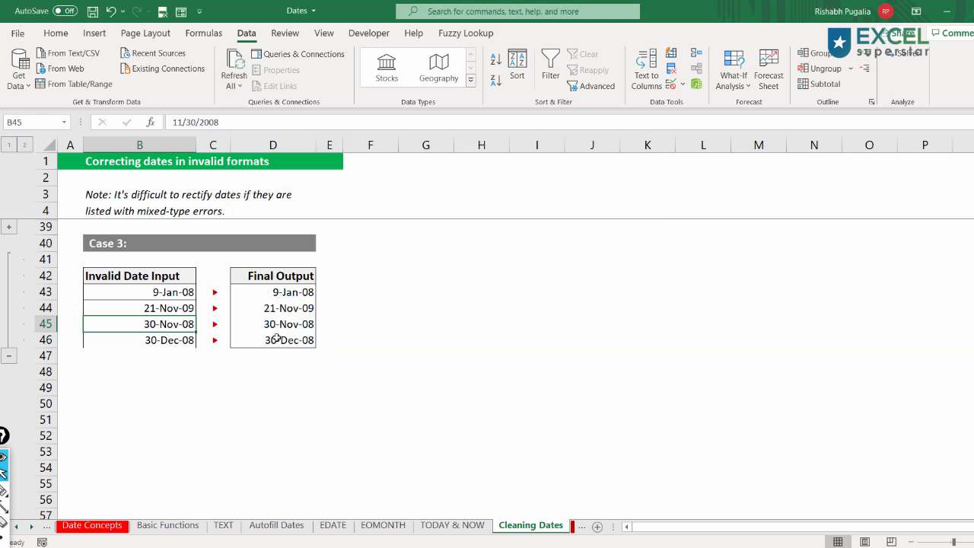
scroll(274, 339, up, 3)
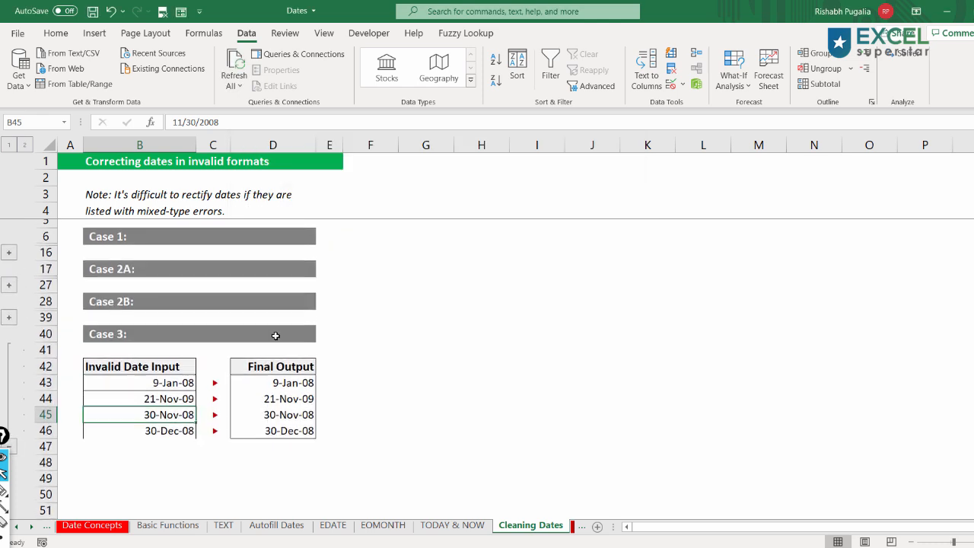